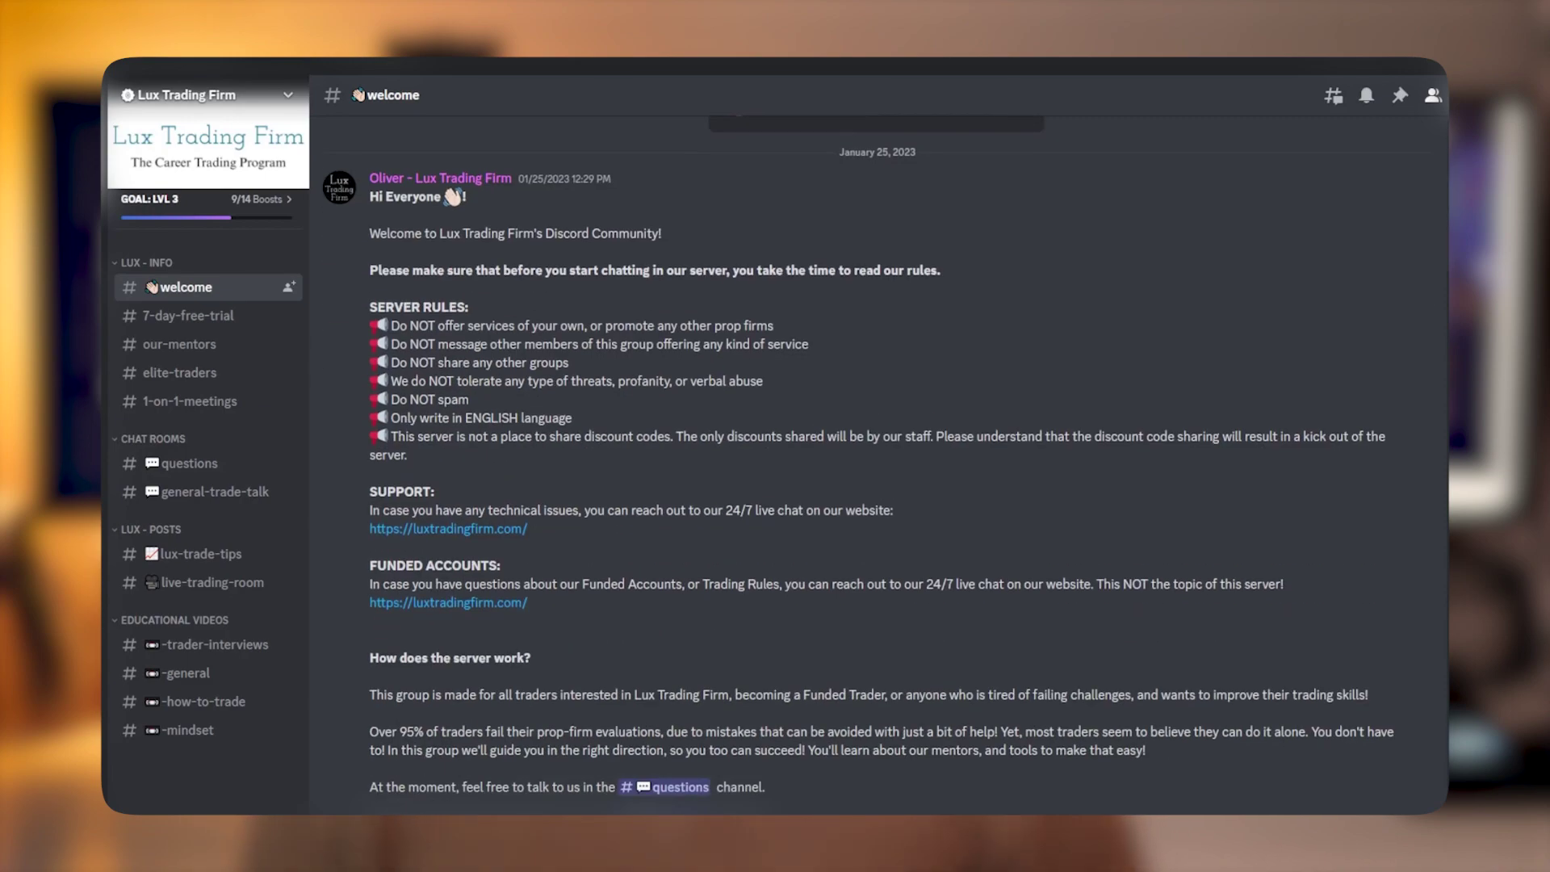
Step: Browse the 7-day-free-trial, our-mentors and questions channels, ending in general-trade-talk
click(188, 316)
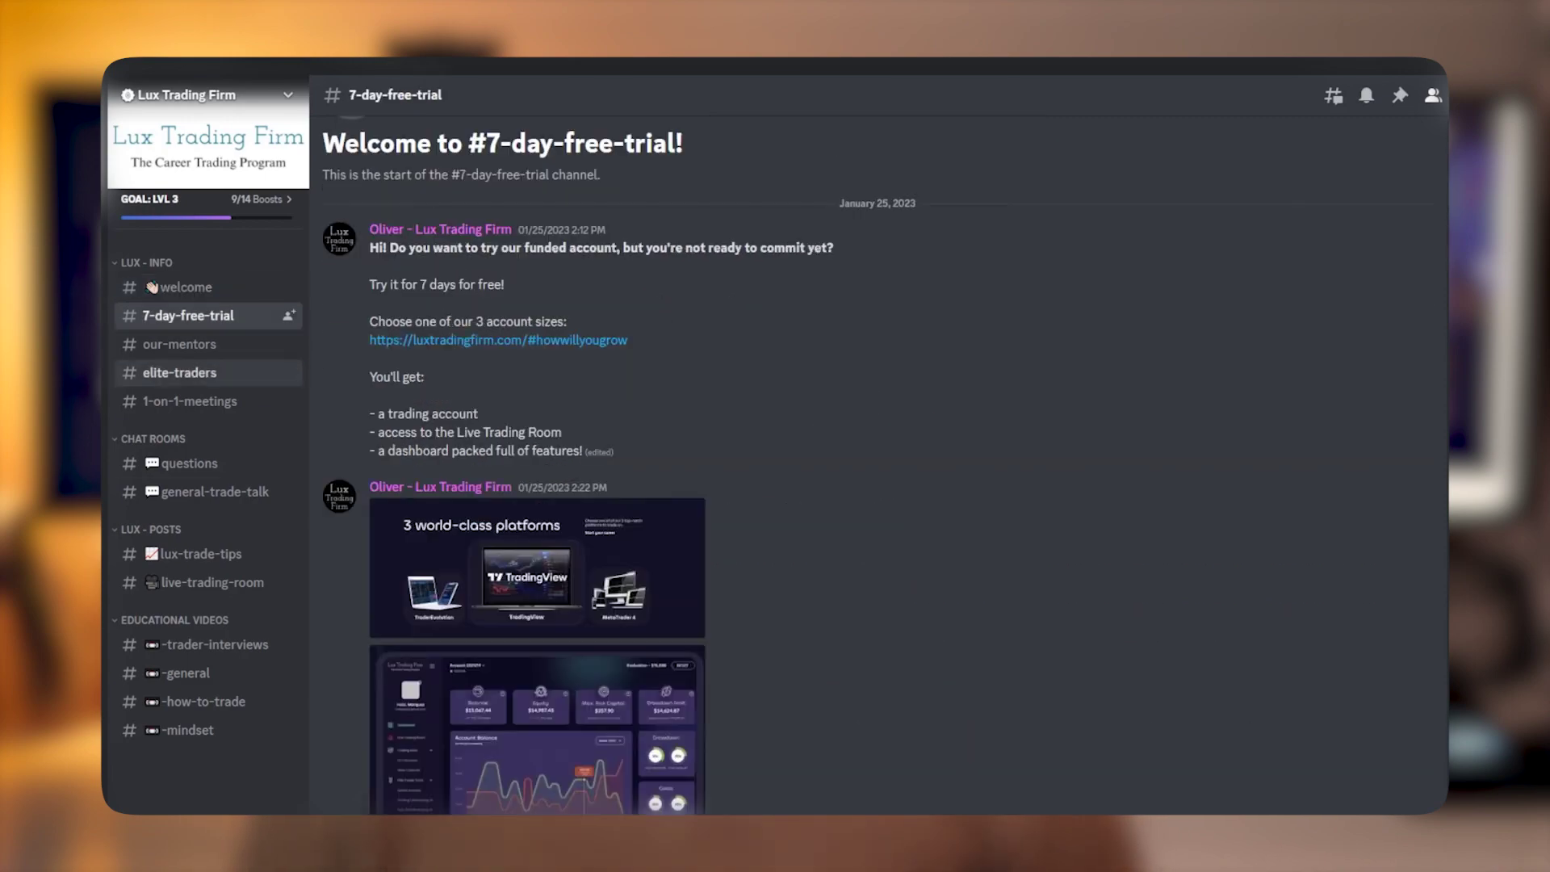
click(179, 344)
scroll(848, 485, down, 5)
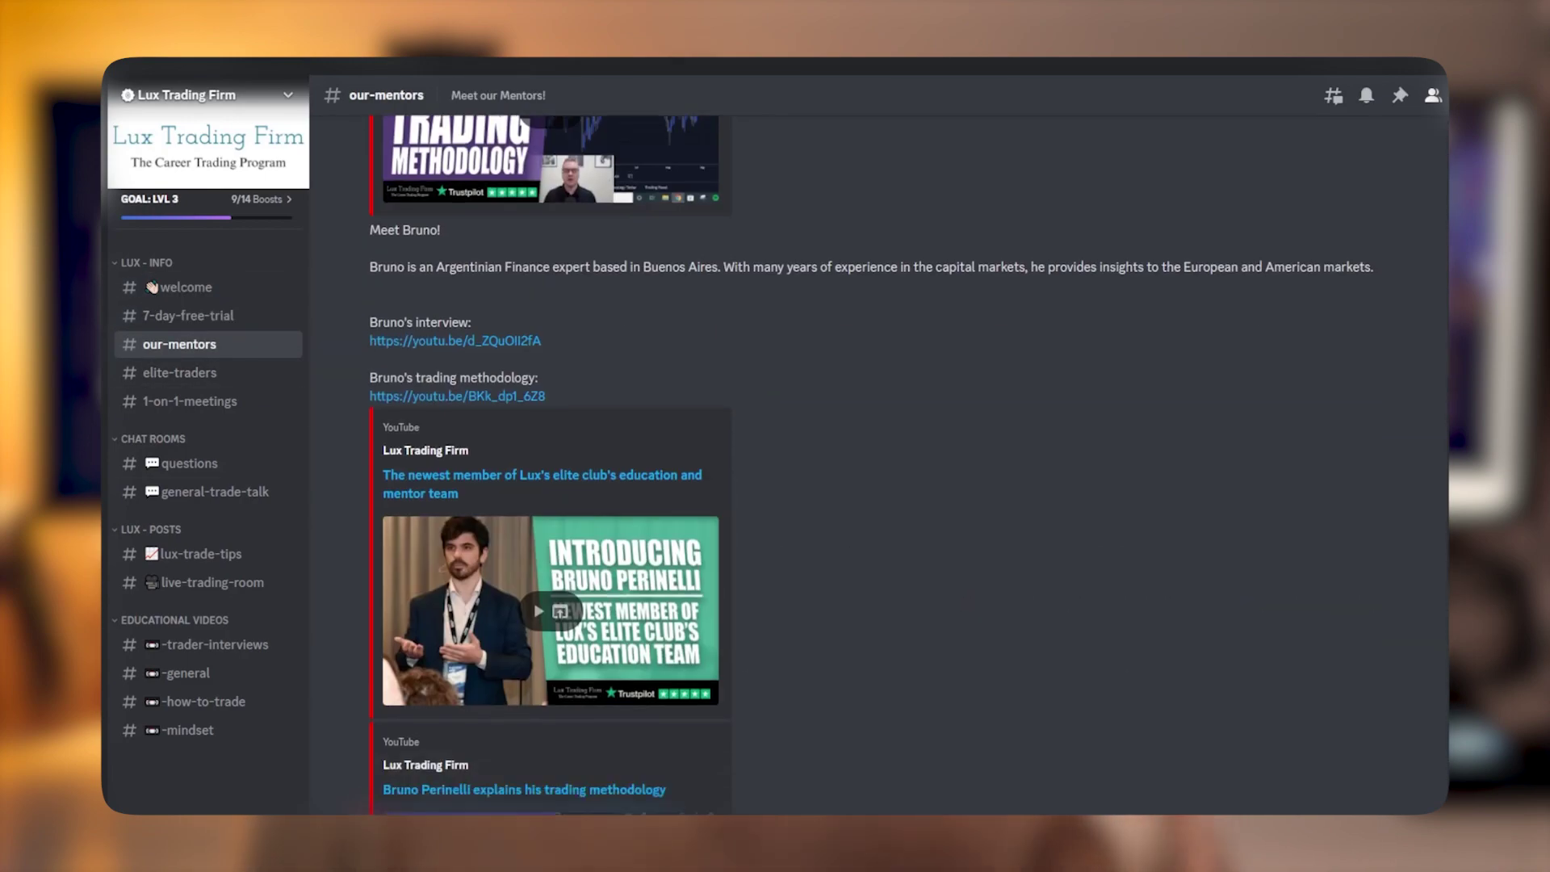
click(188, 463)
scroll(848, 484, down, 6)
scroll(848, 484, down, 8)
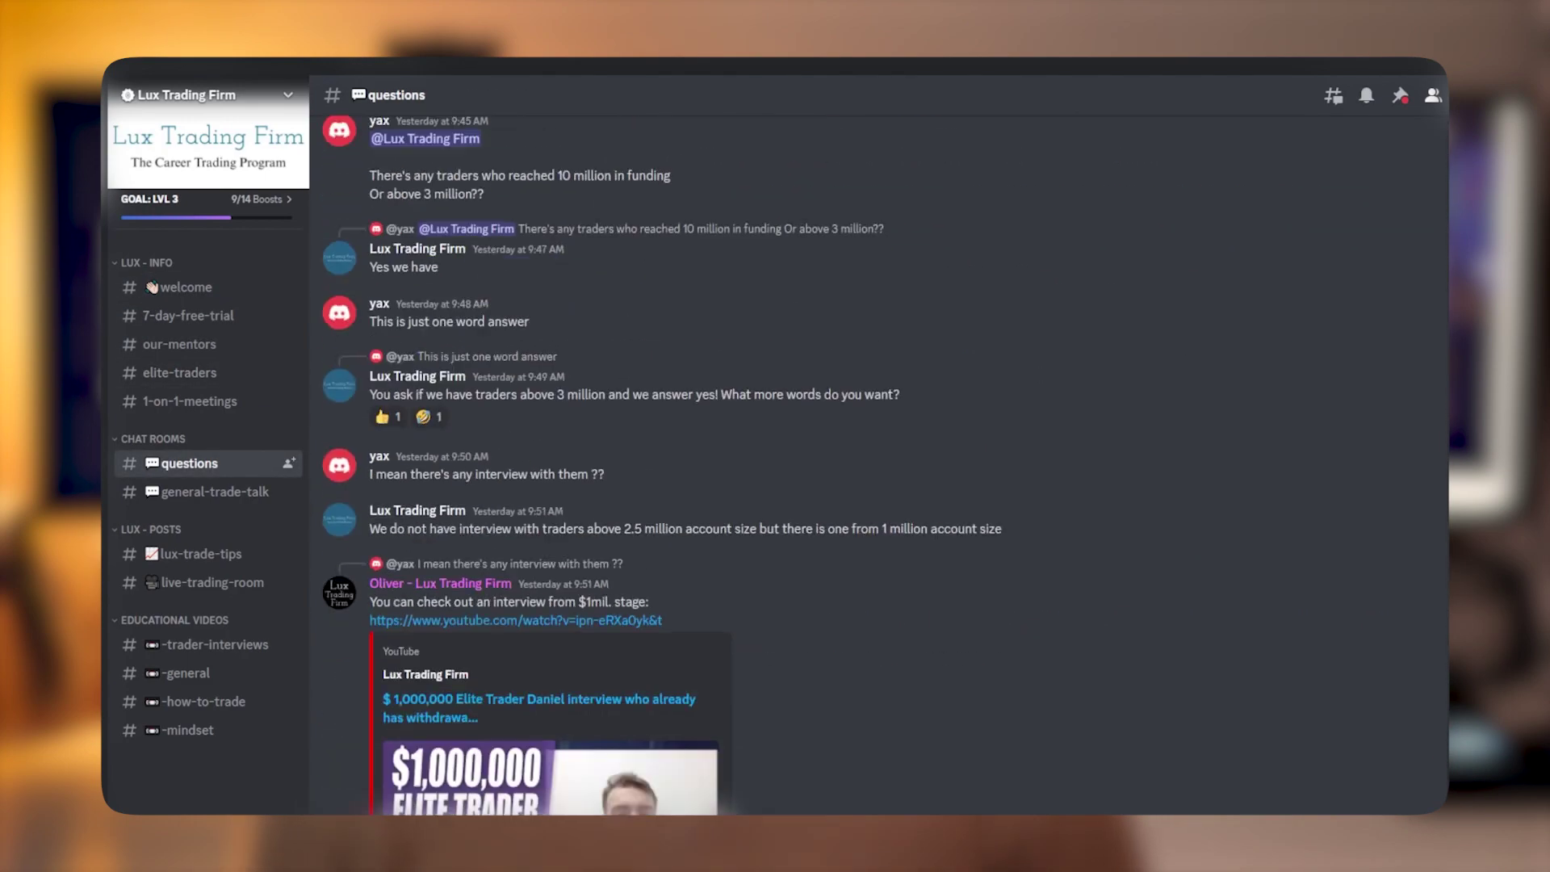
click(215, 492)
scroll(848, 484, down, 5)
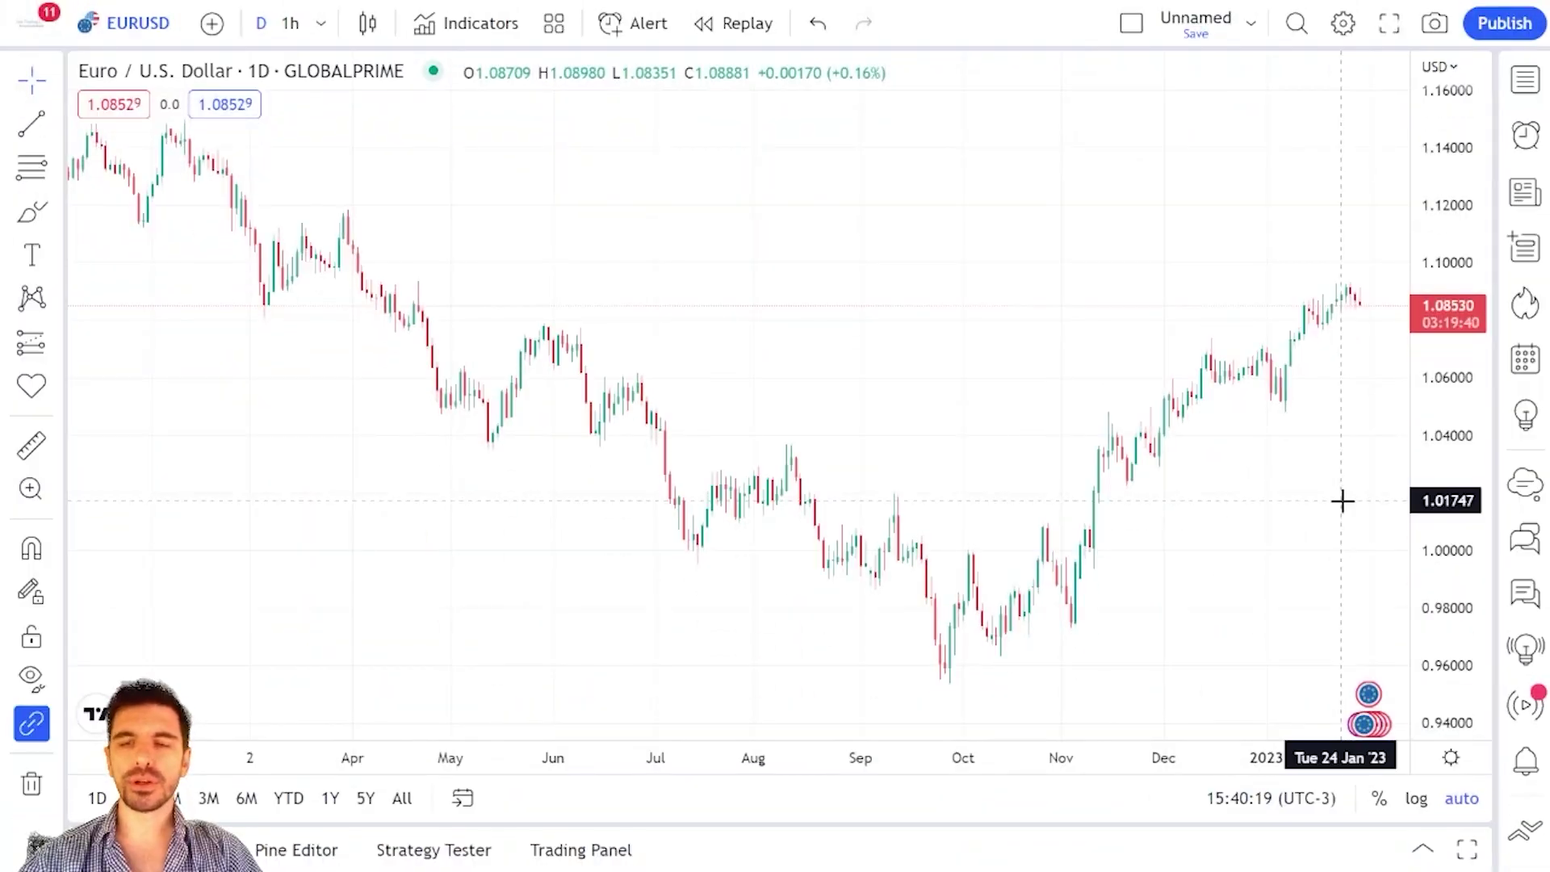
Step: Switch the EURUSD chart from candles to a line and bring up Symbol Search
click(367, 24)
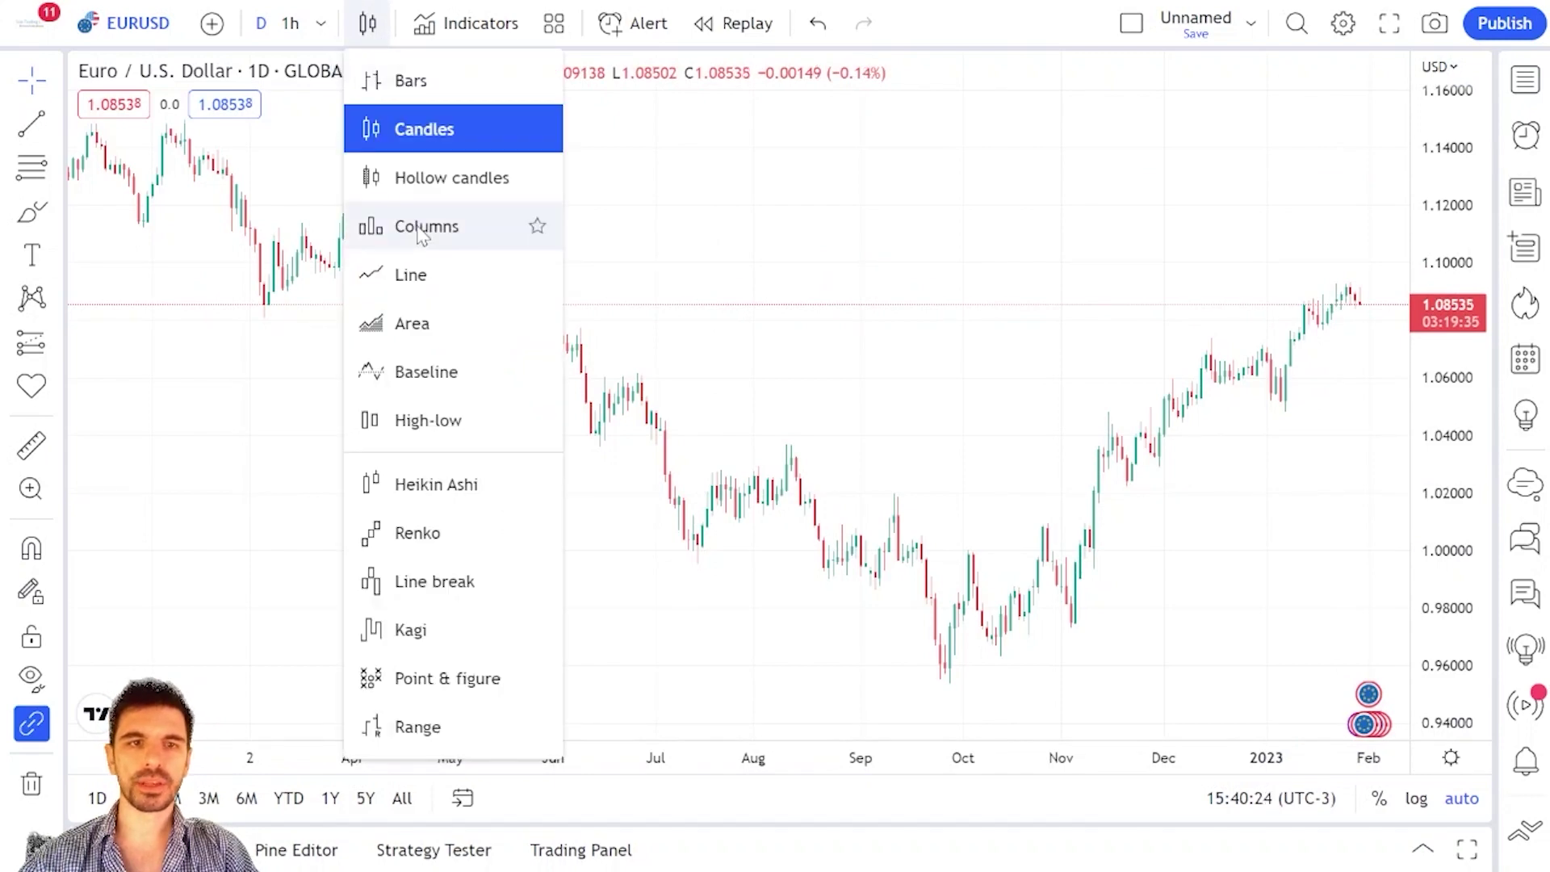
click(424, 276)
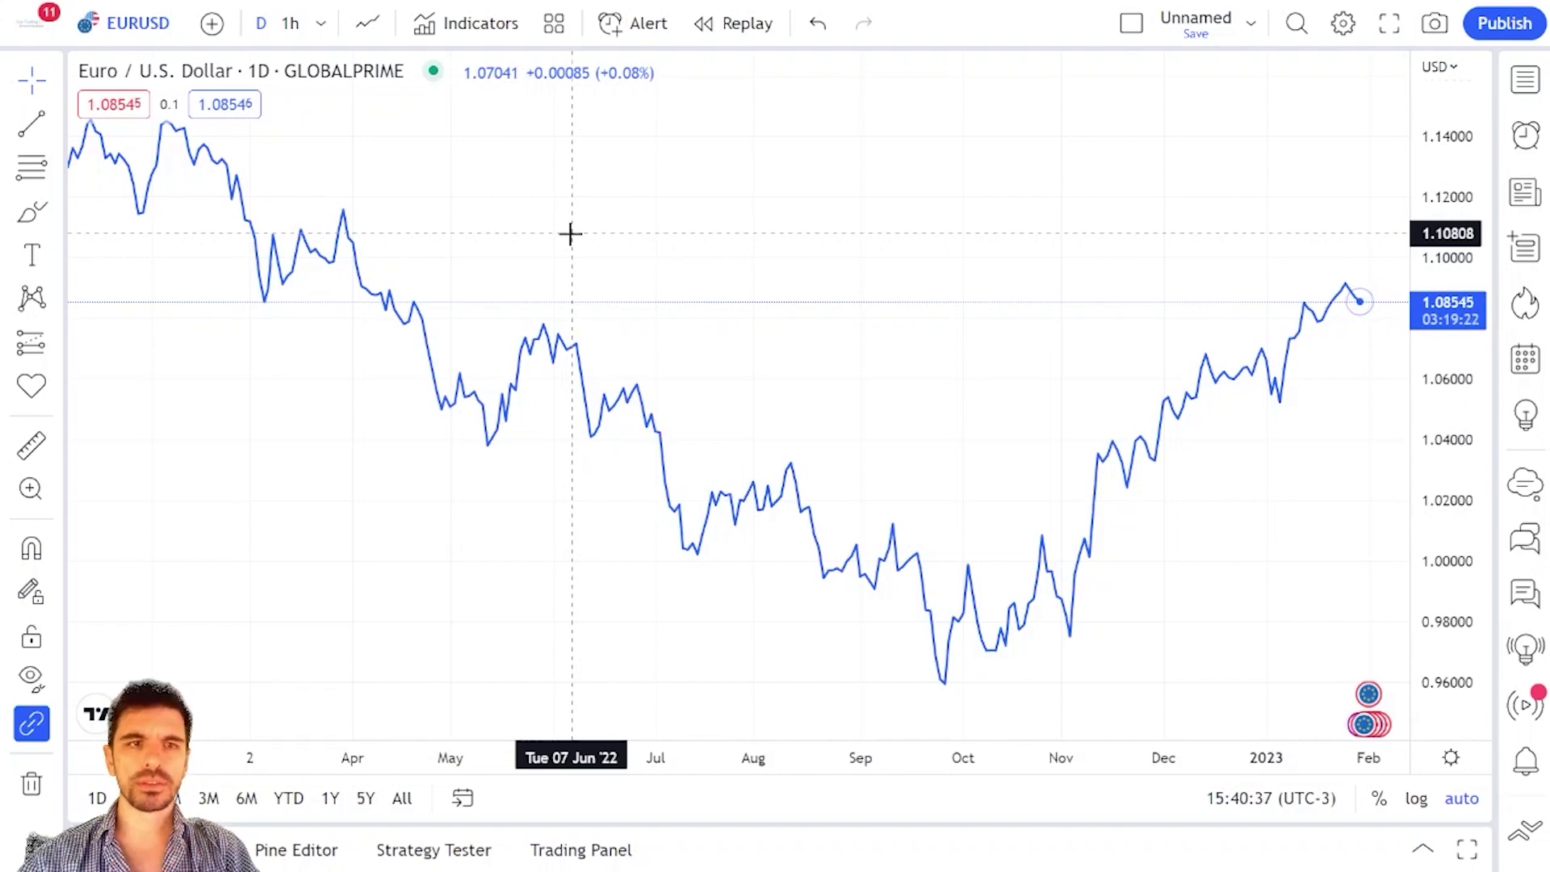
click(113, 29)
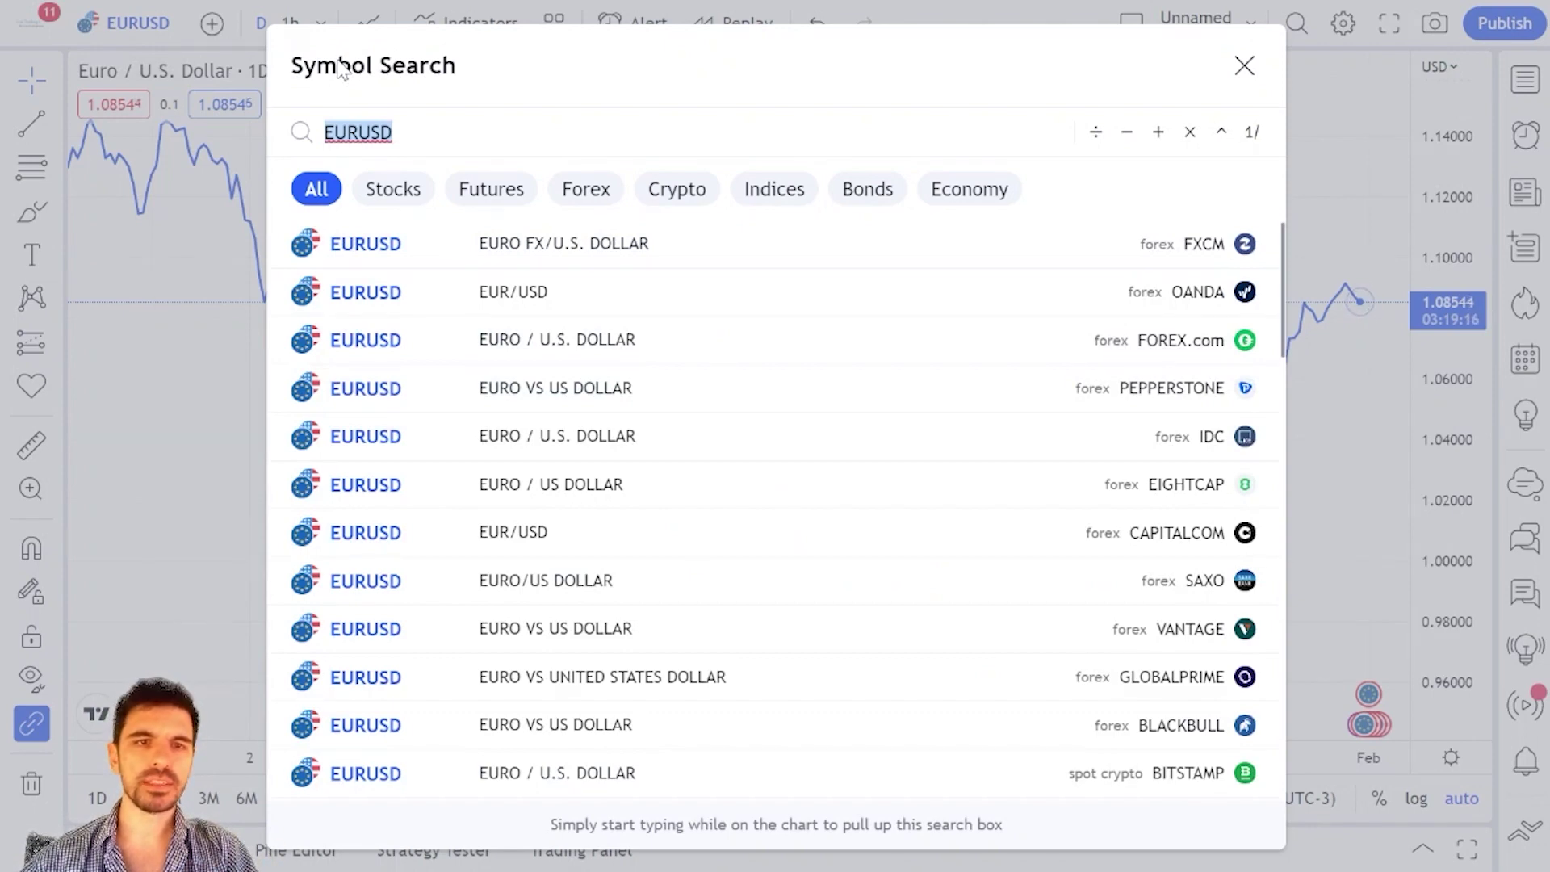
Step: Replace EURUSD with the custom symbol USDEUR*USDGBP*USDCHF*USDJPY on the main chart
key(BackSpace)
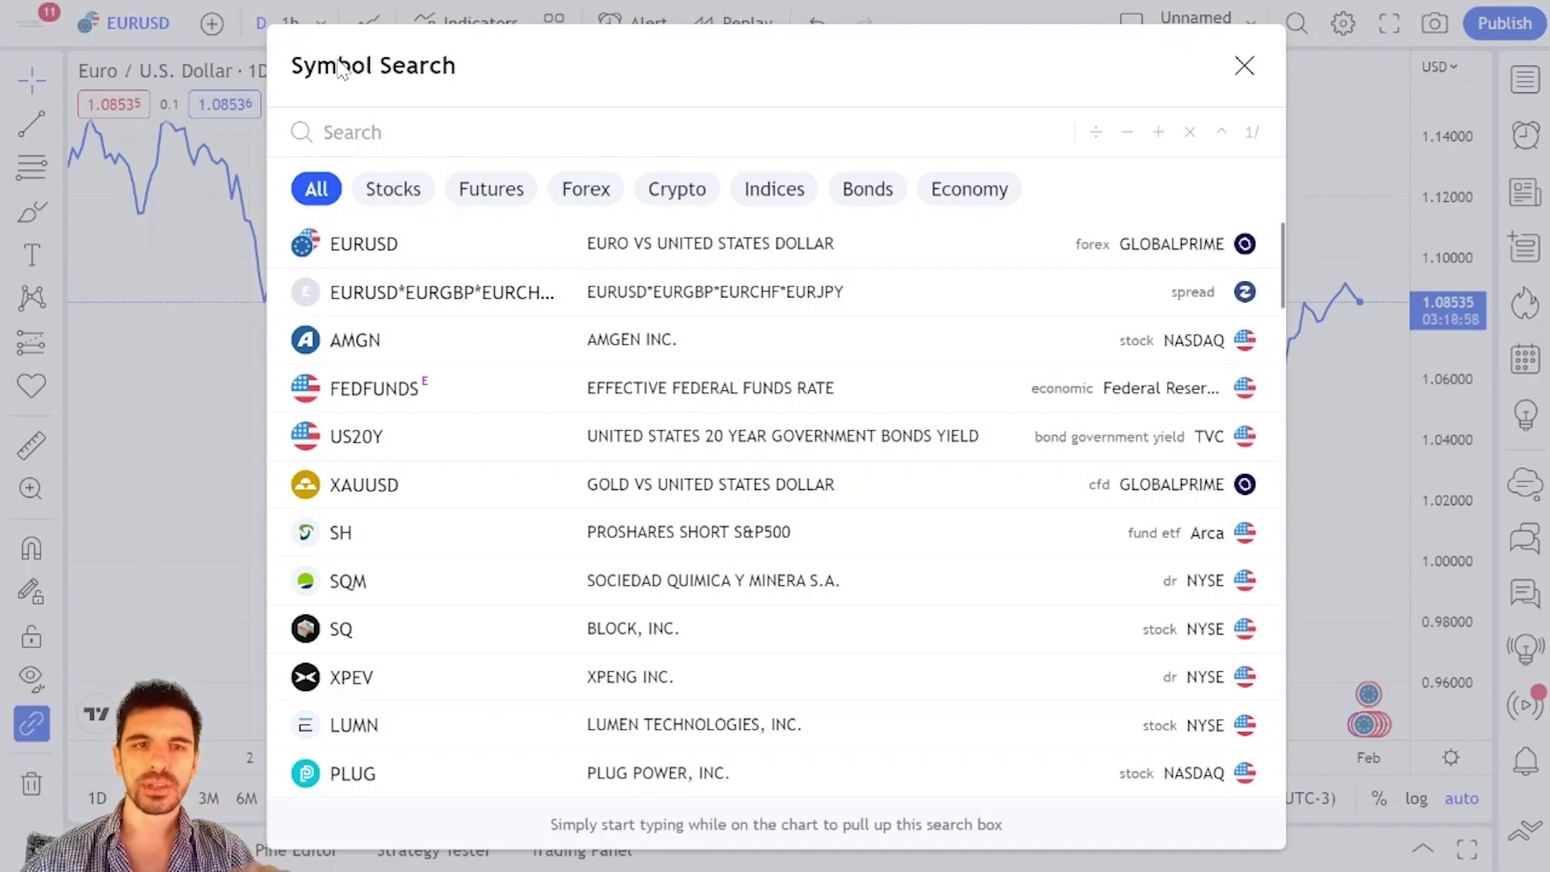
text(USDEUR)
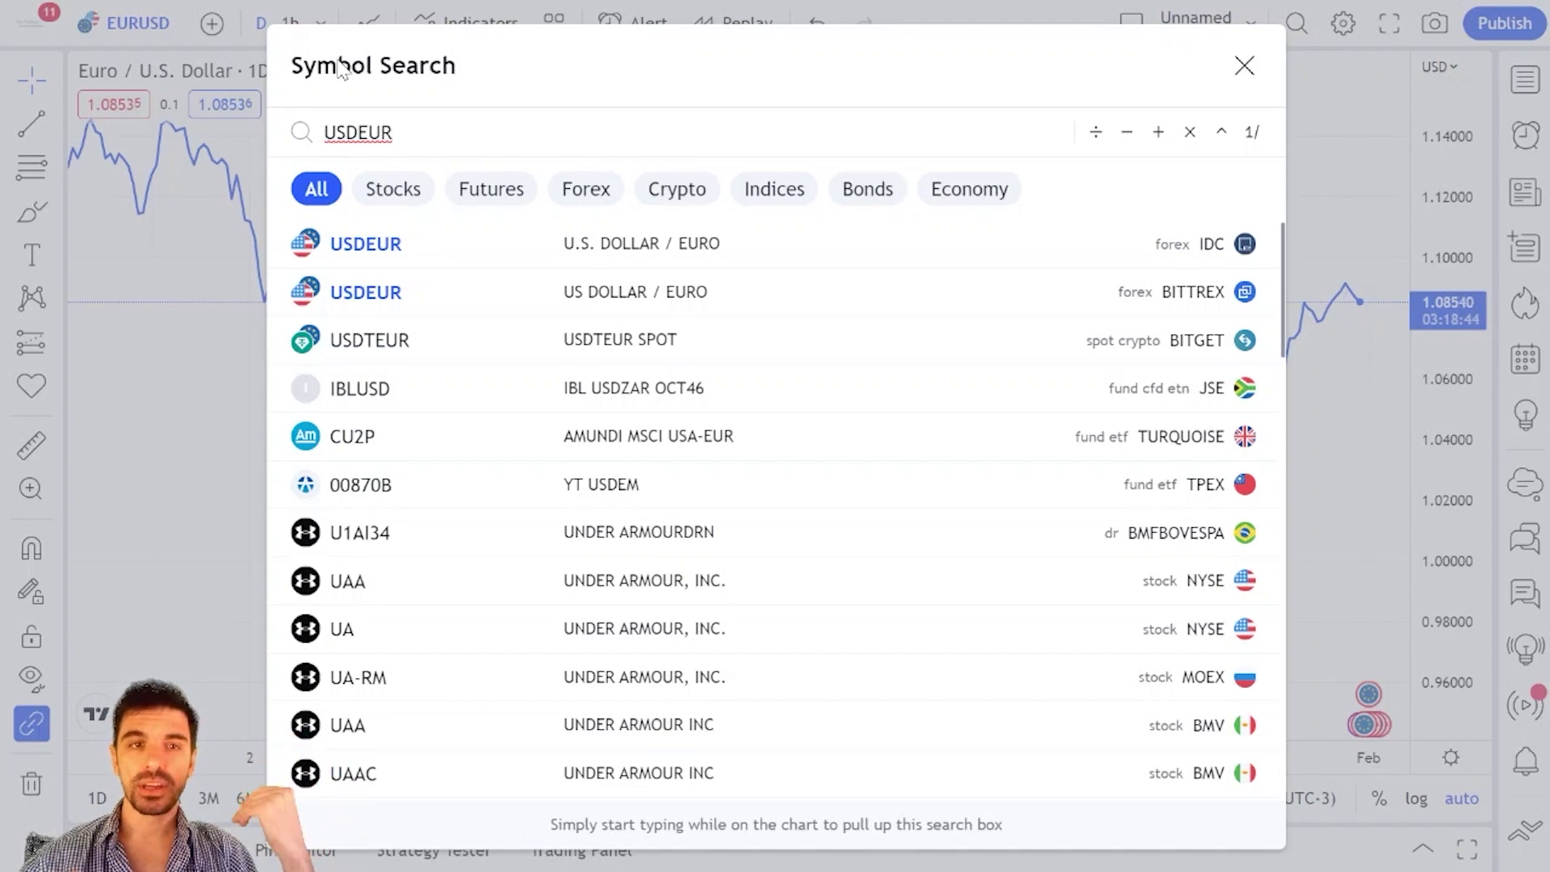
text(*)
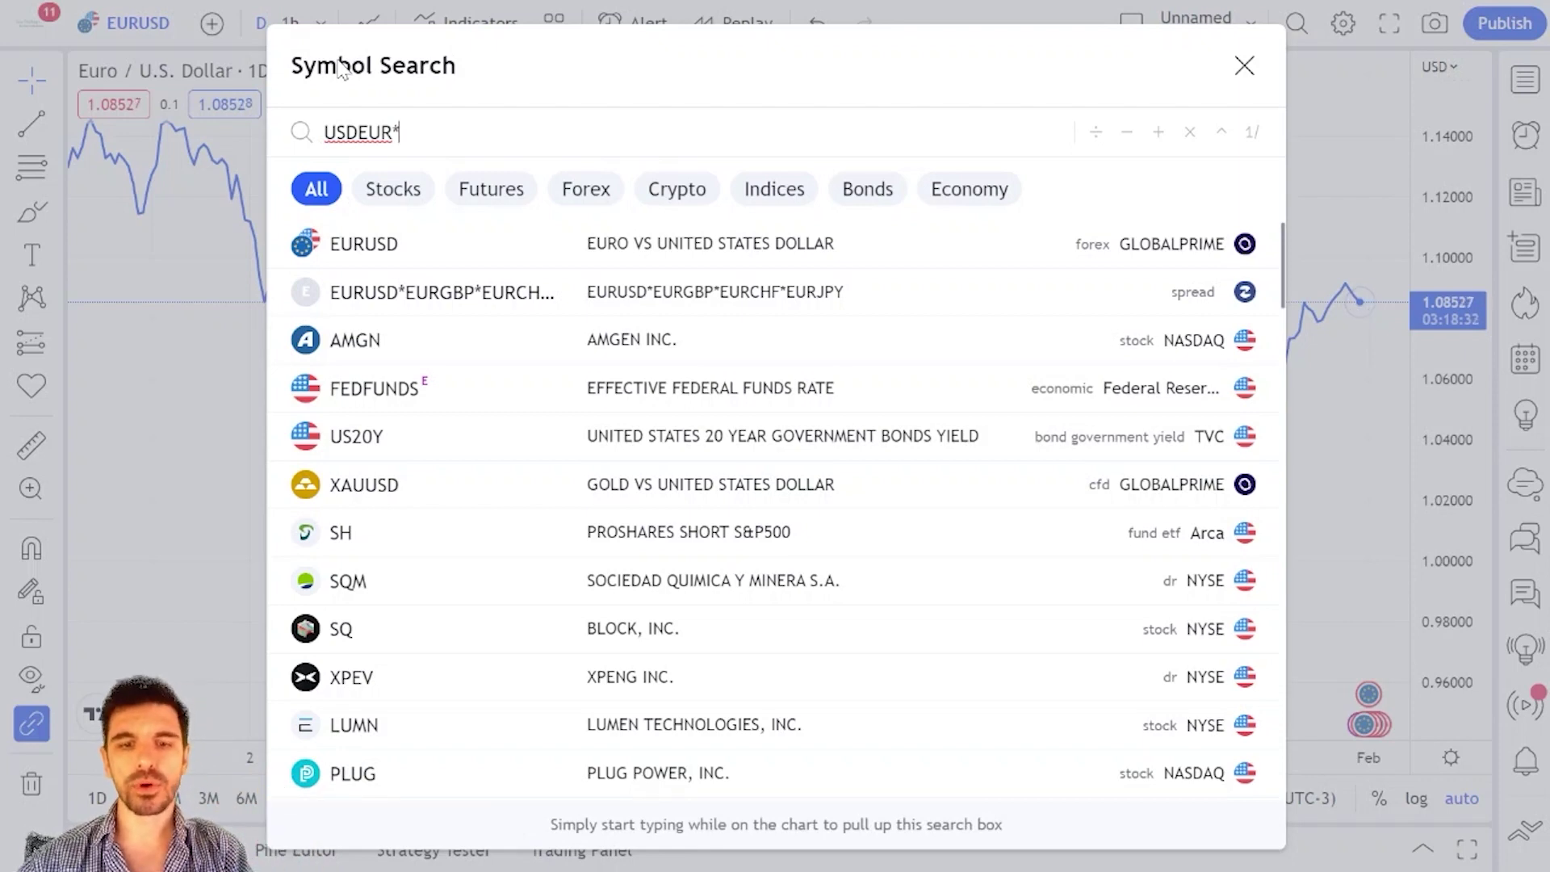
text(USDGBP)
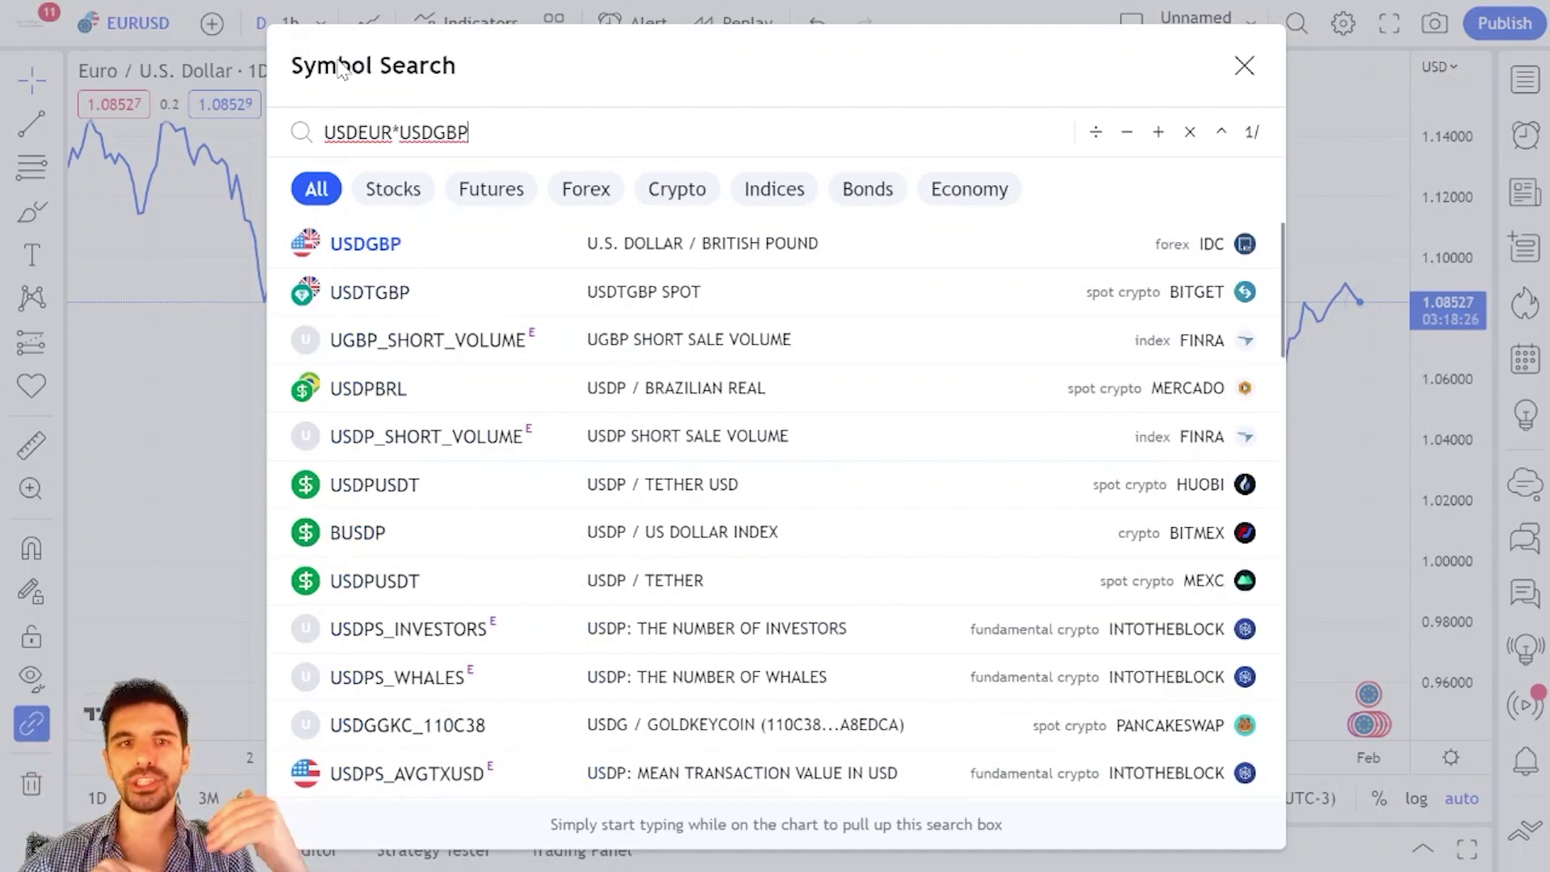
text(*)
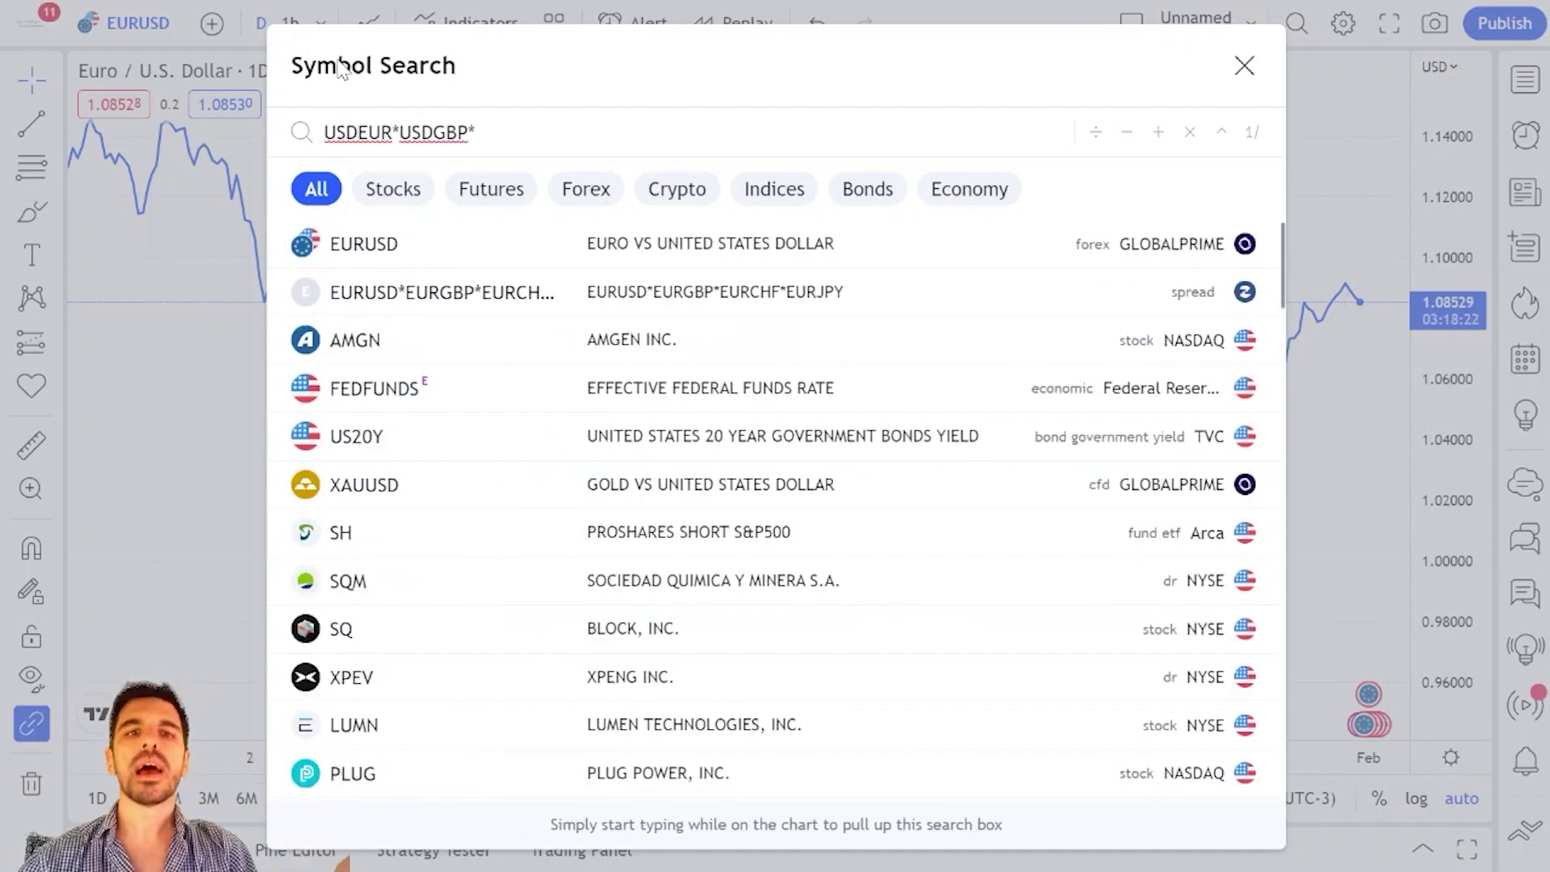
text(USDCHF)
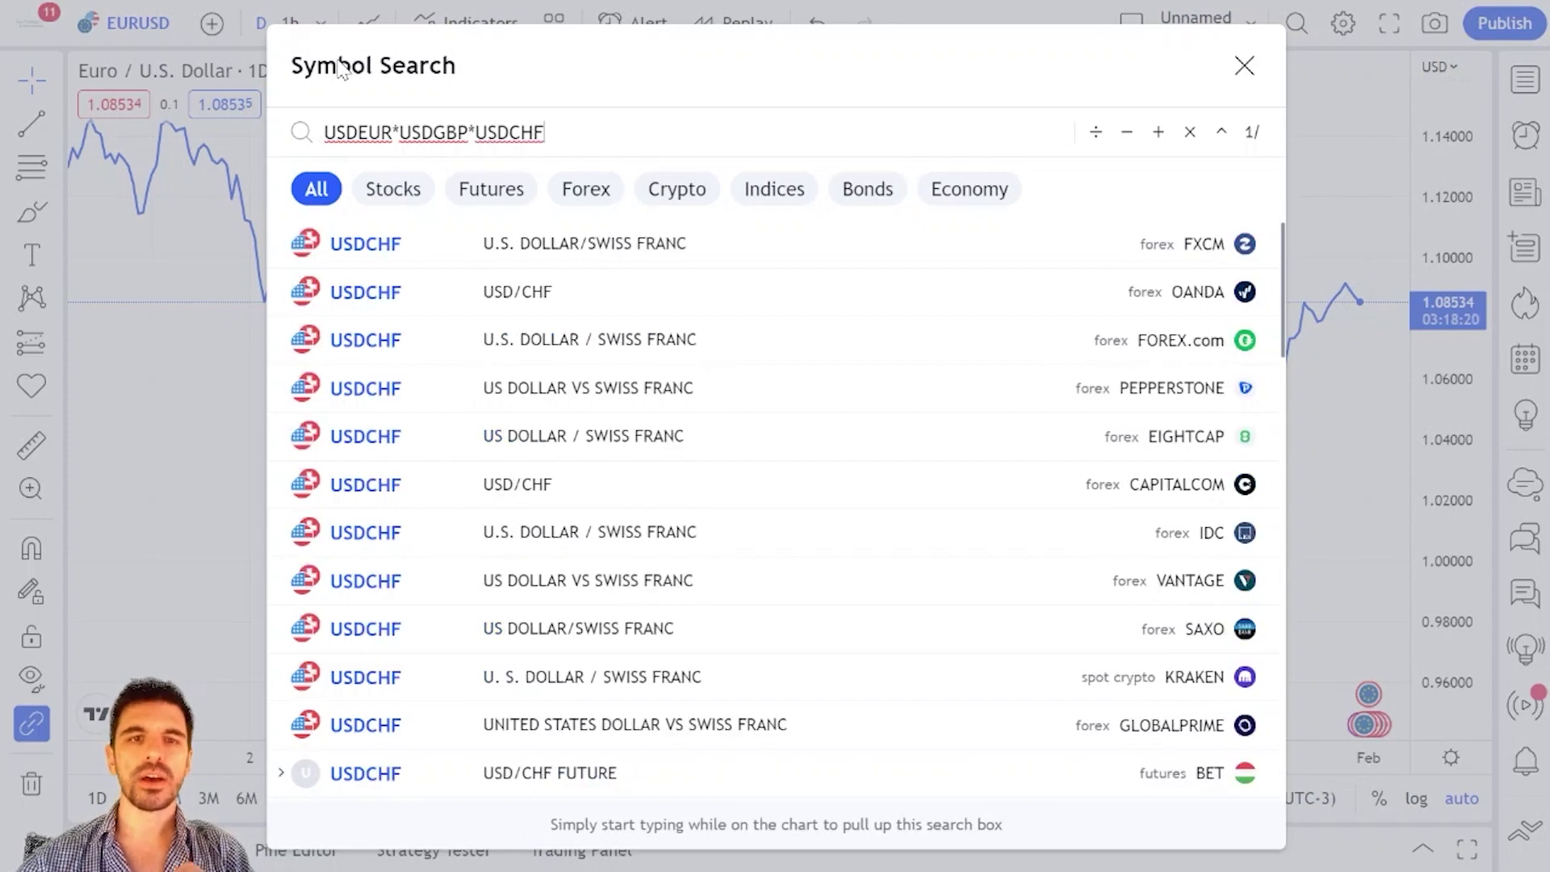
text(*)
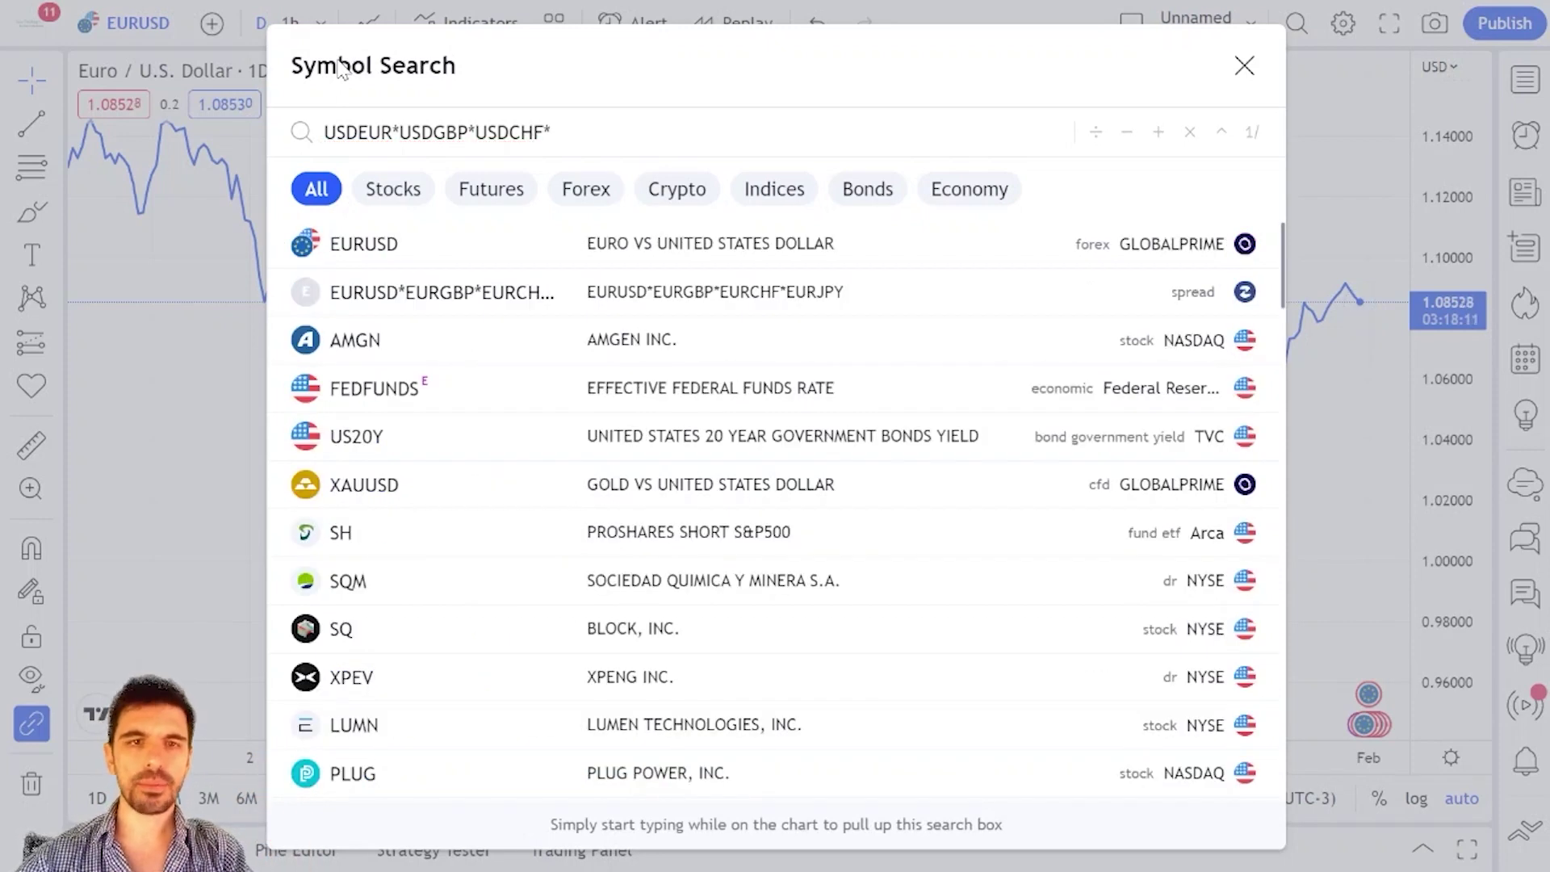
text(USDJPY)
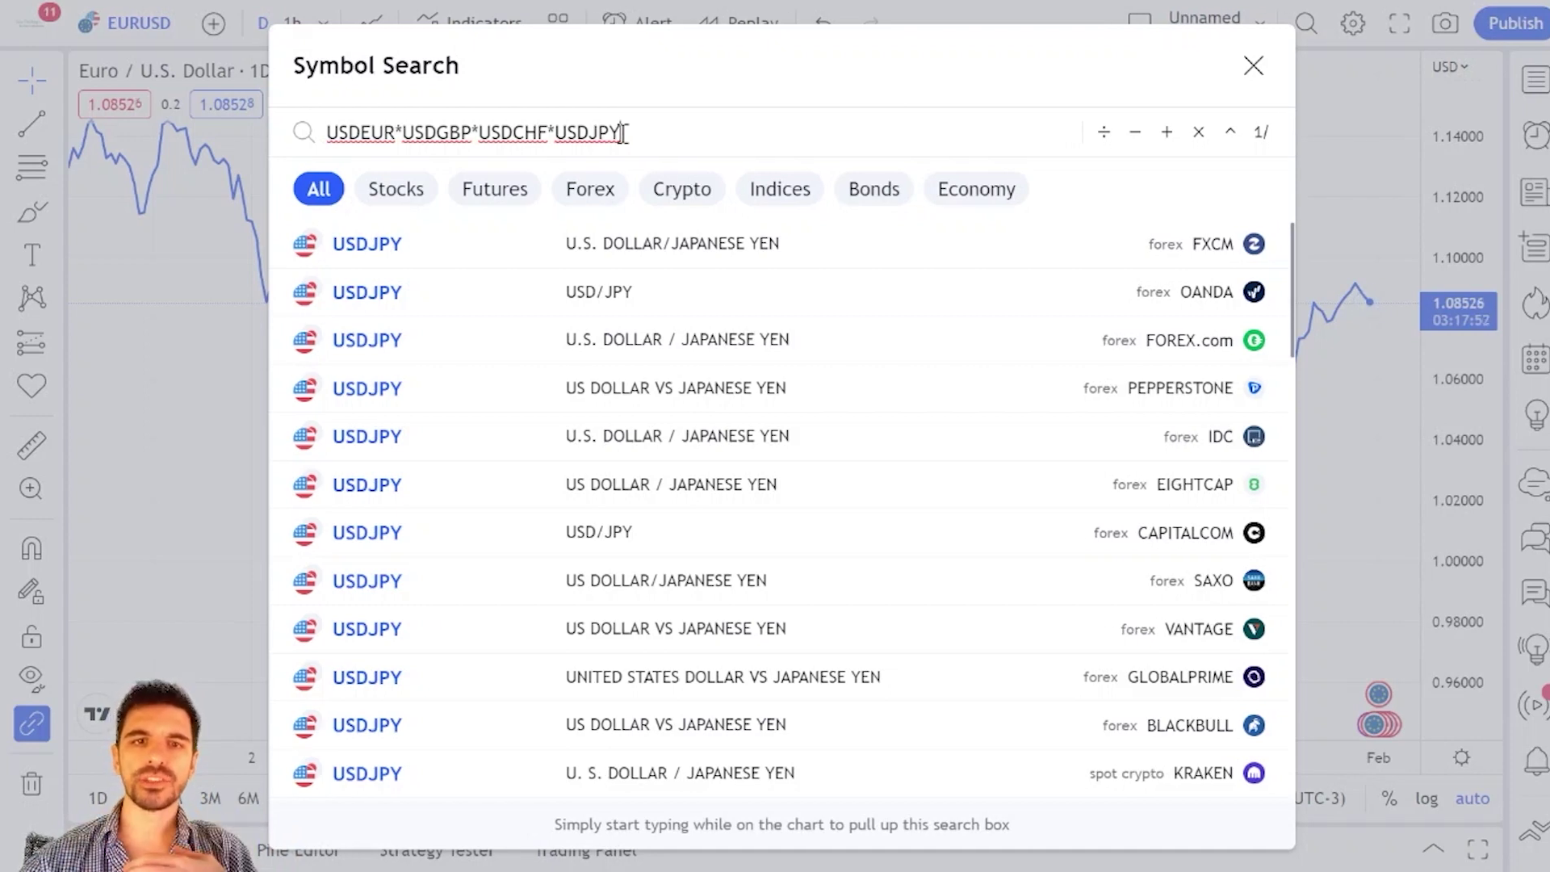
key(Return)
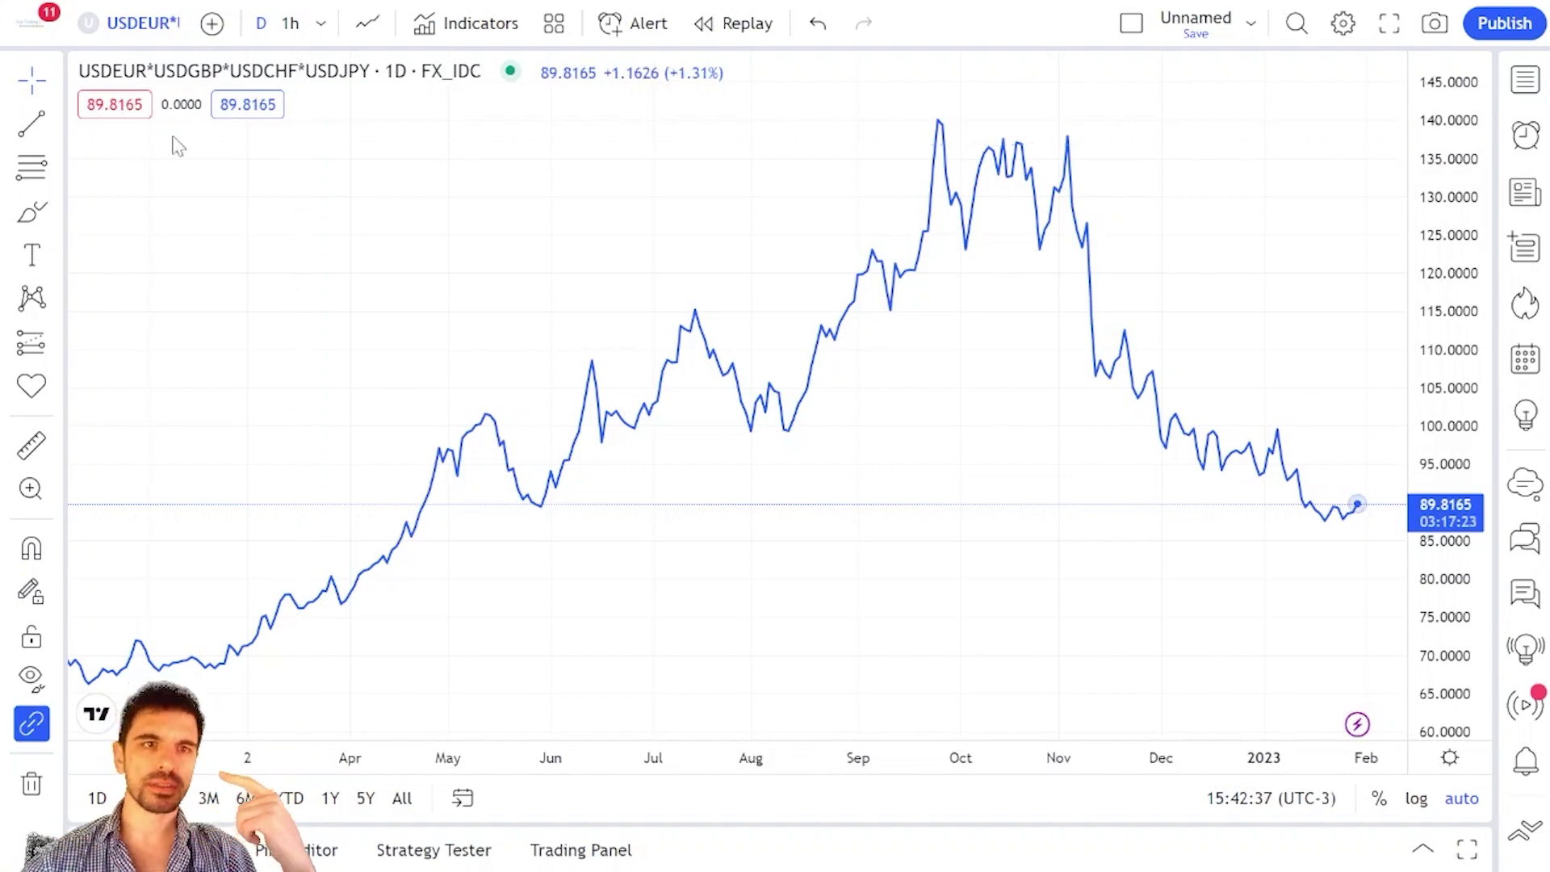
Step: Bring up the Compare symbol dialog over the USD composite chart
click(211, 24)
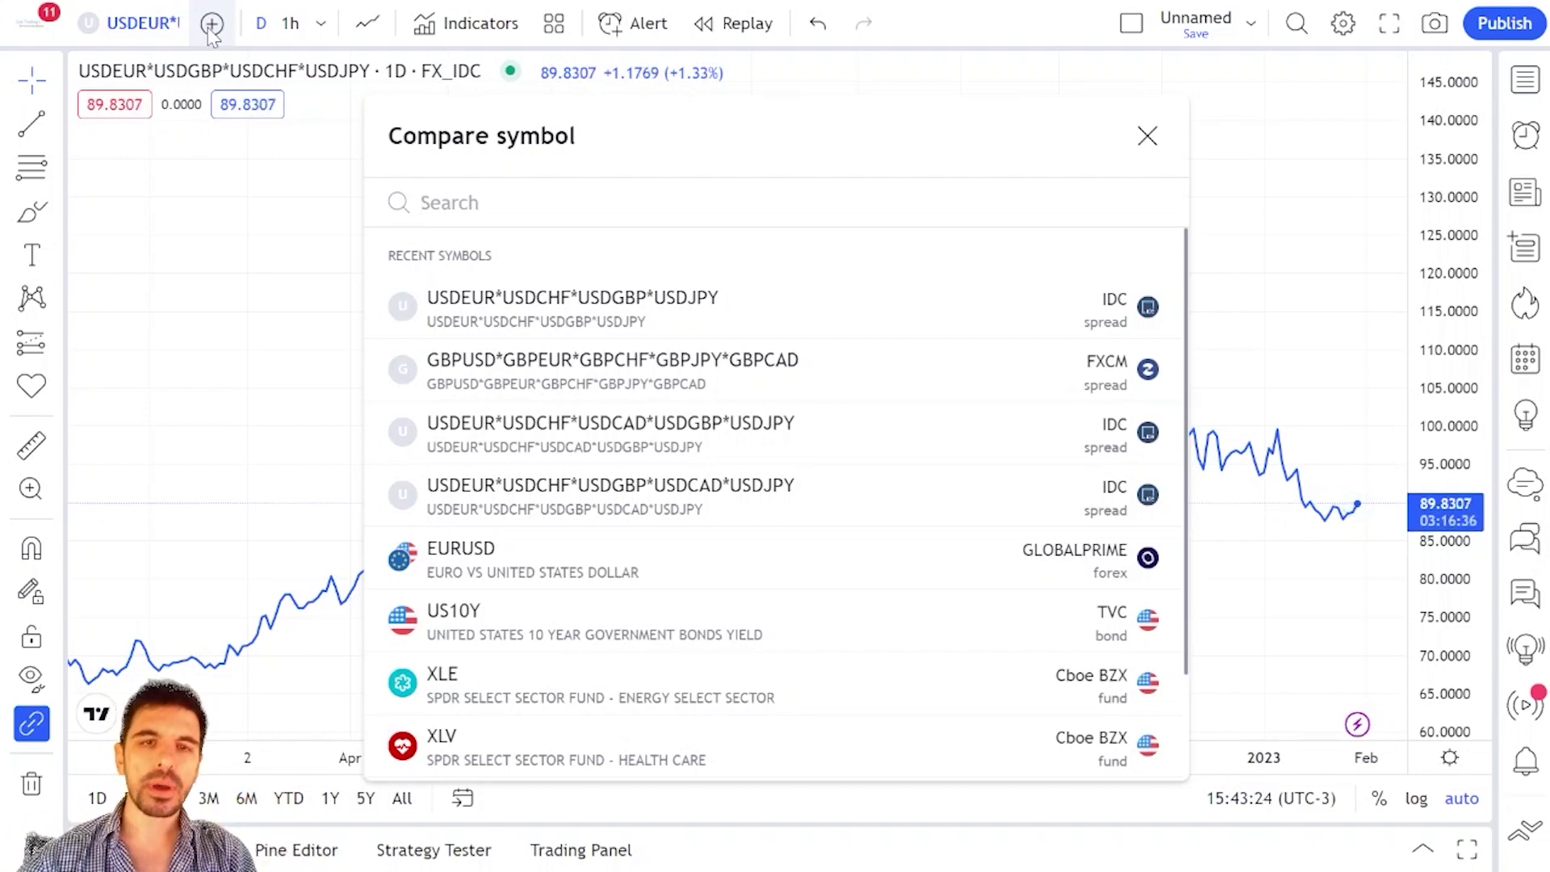
Step: Add GBPUSD*GBPEUR*GBPCHF*GBPJPY as a percentage comparison against the USD composite
text(GBPUSD)
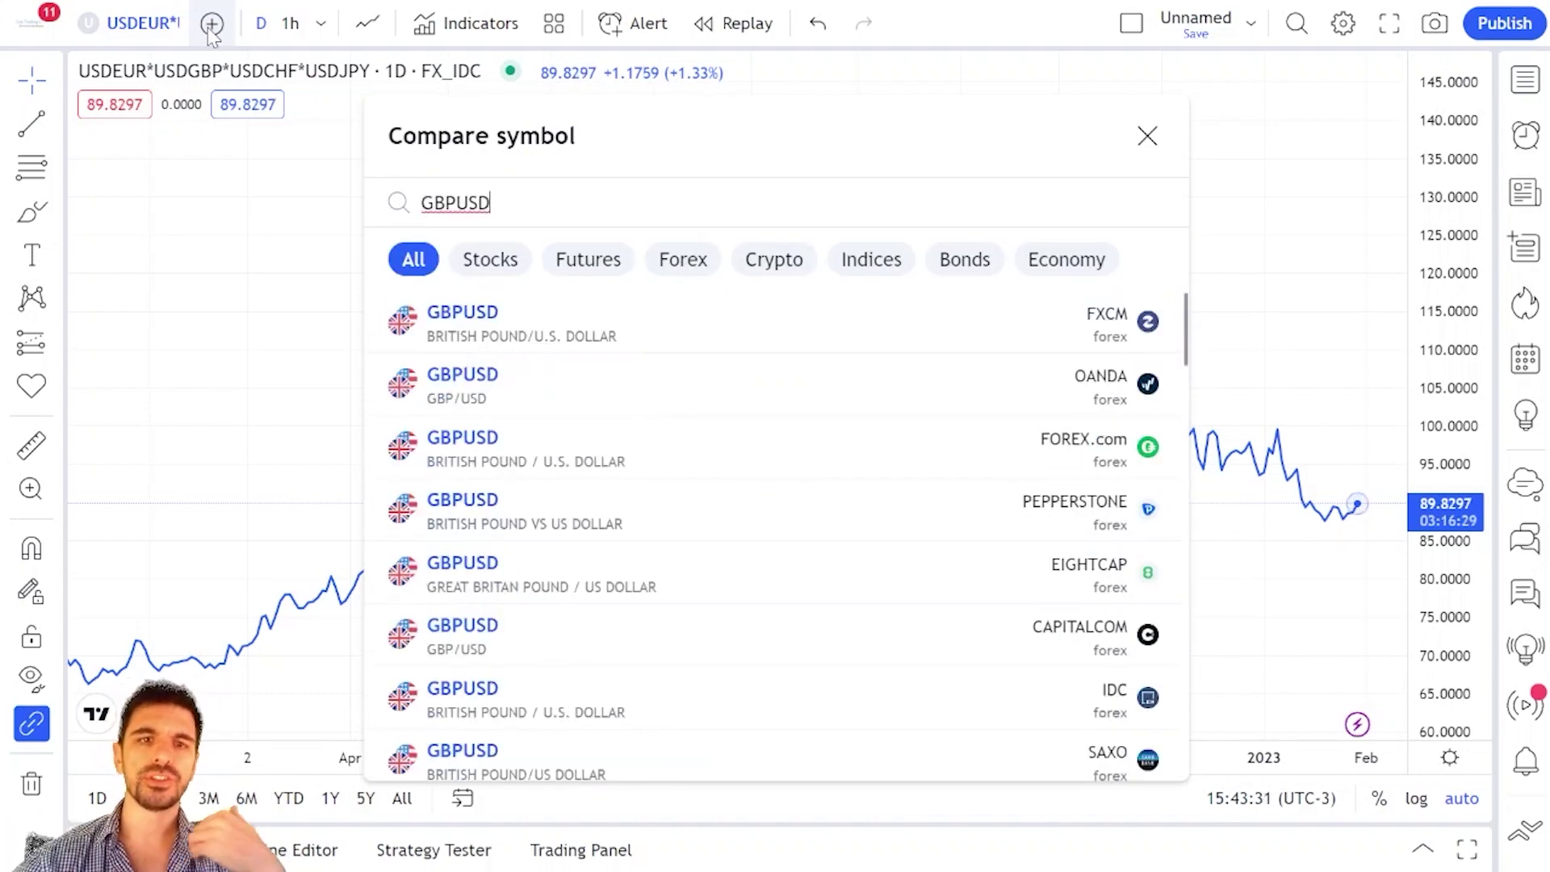
text(*)
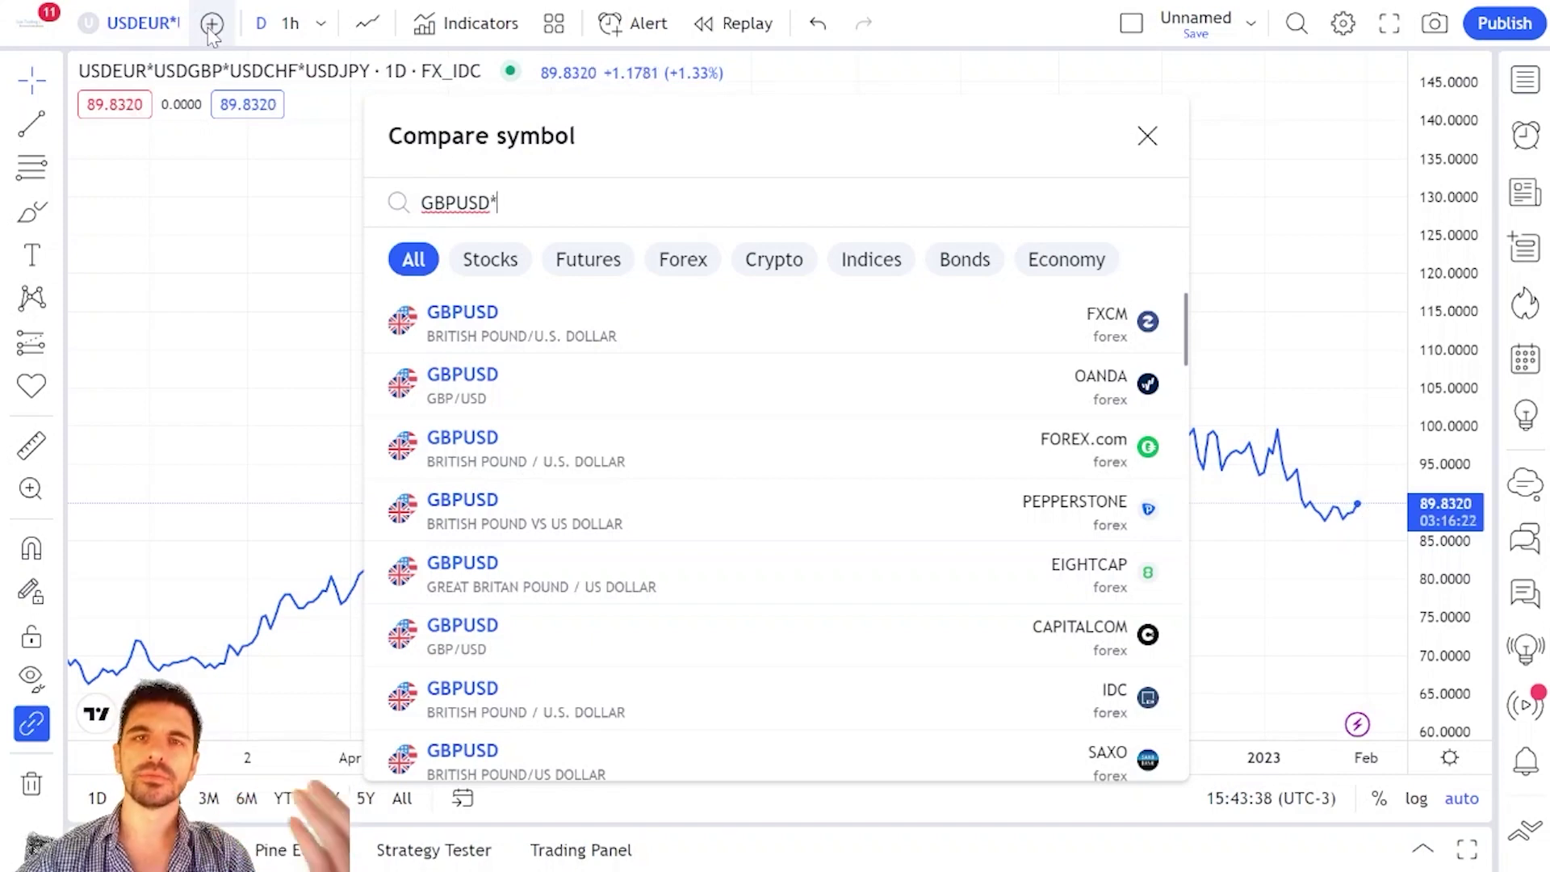
text(GBPEUR)
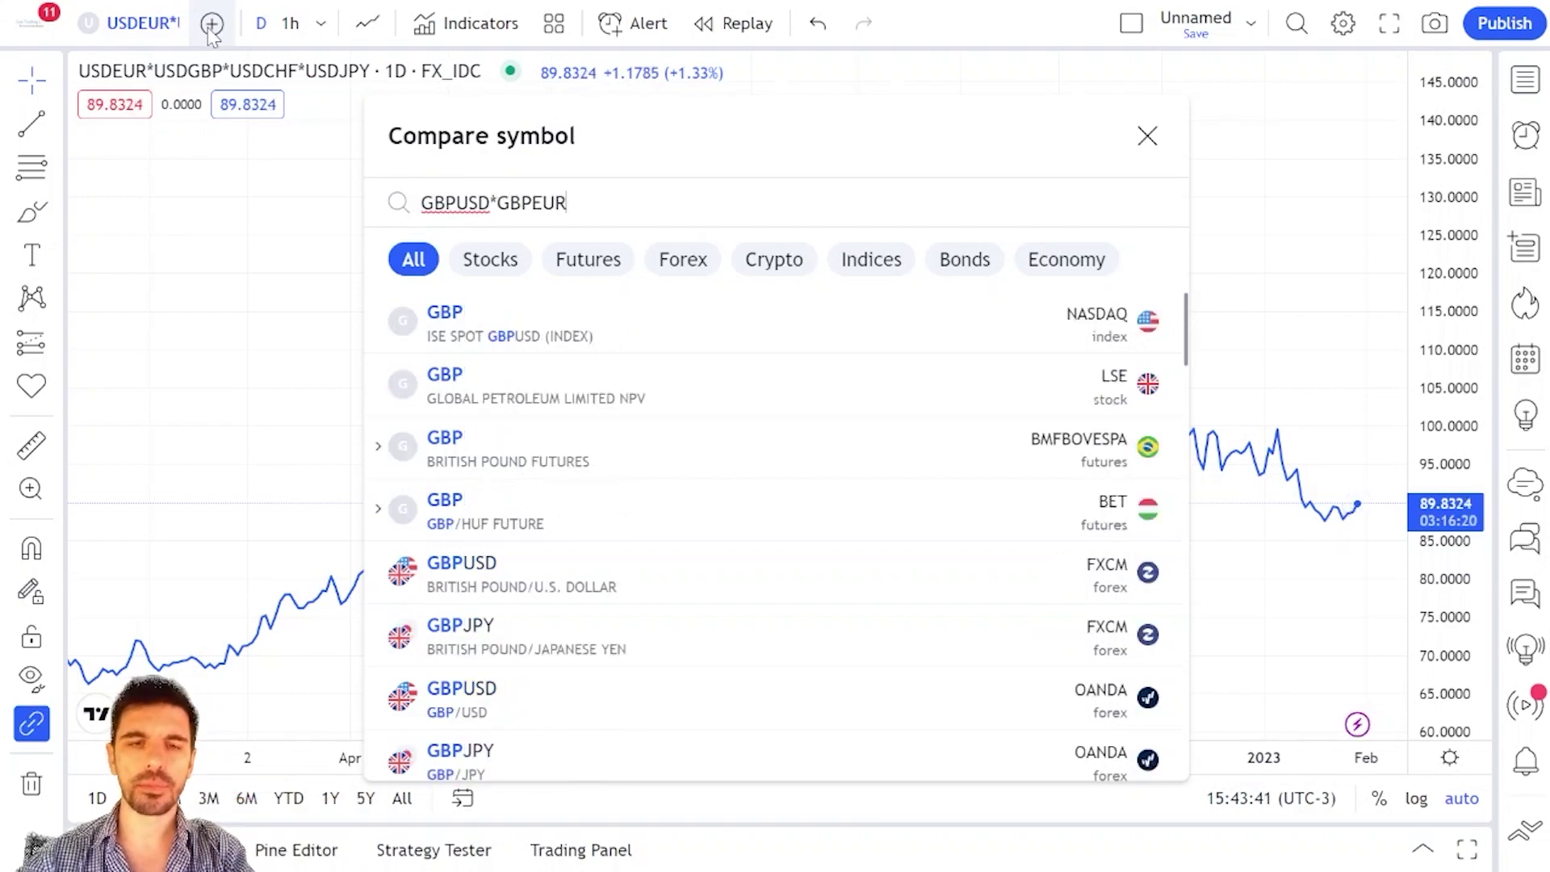
text(*GBPCHF)
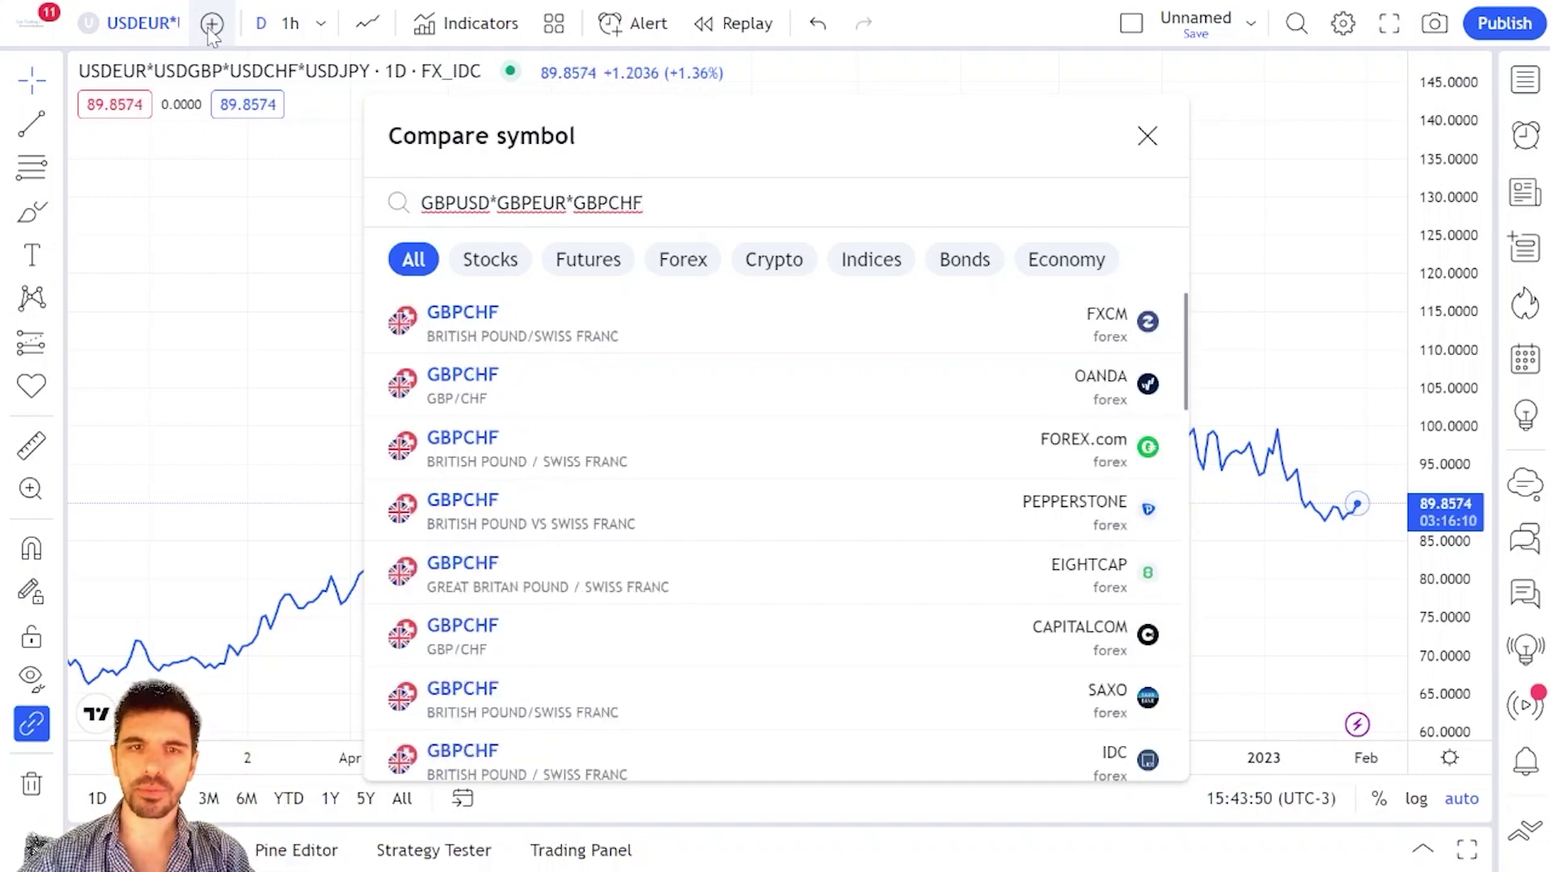
text(*)
text(GBP)
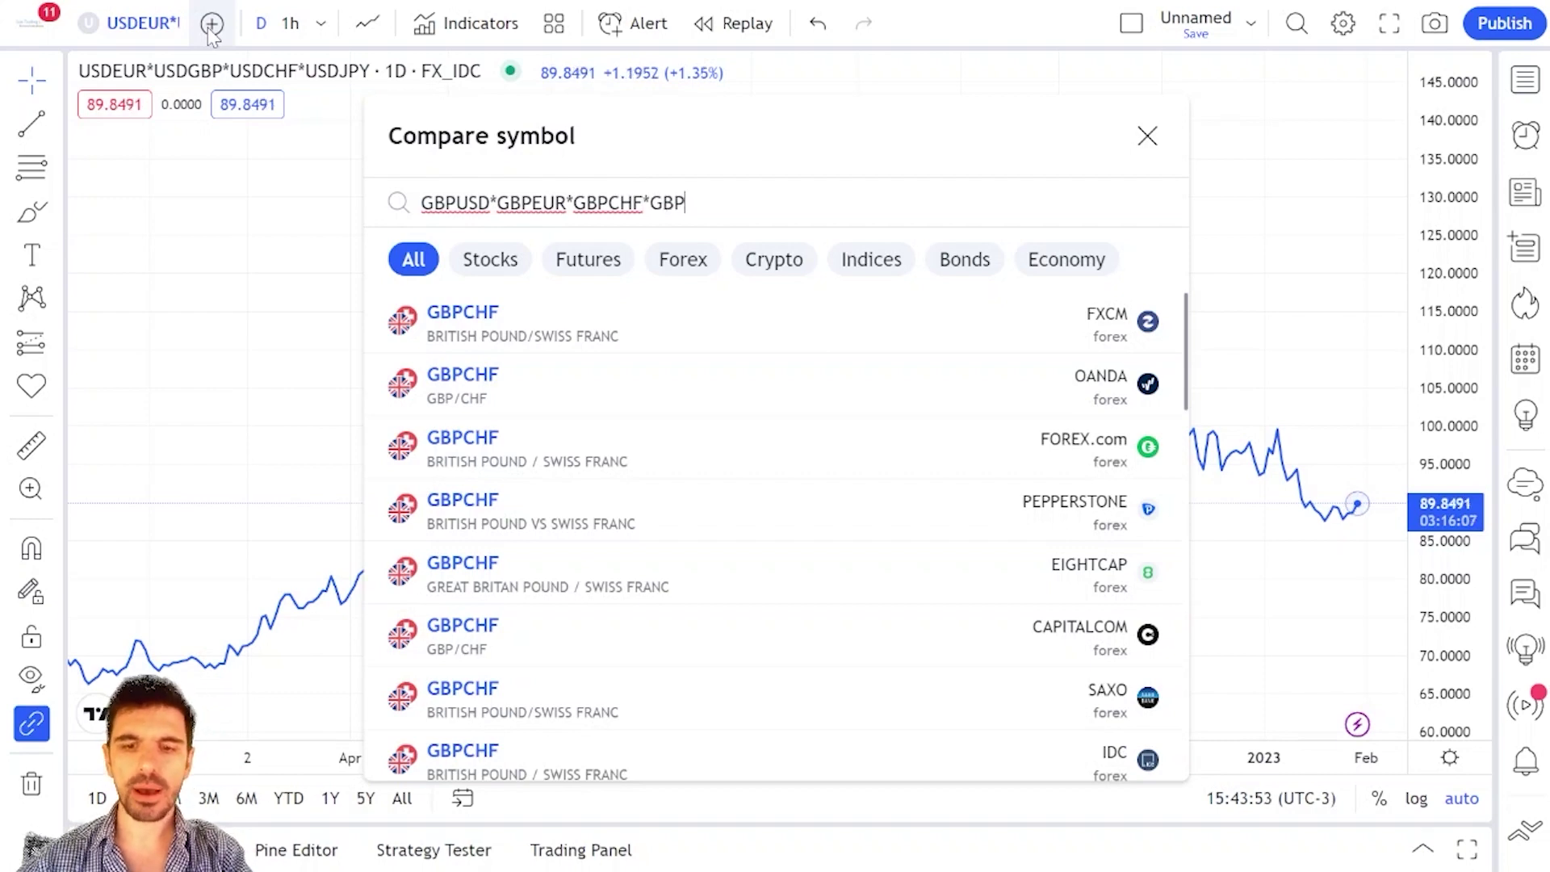
text(JPY)
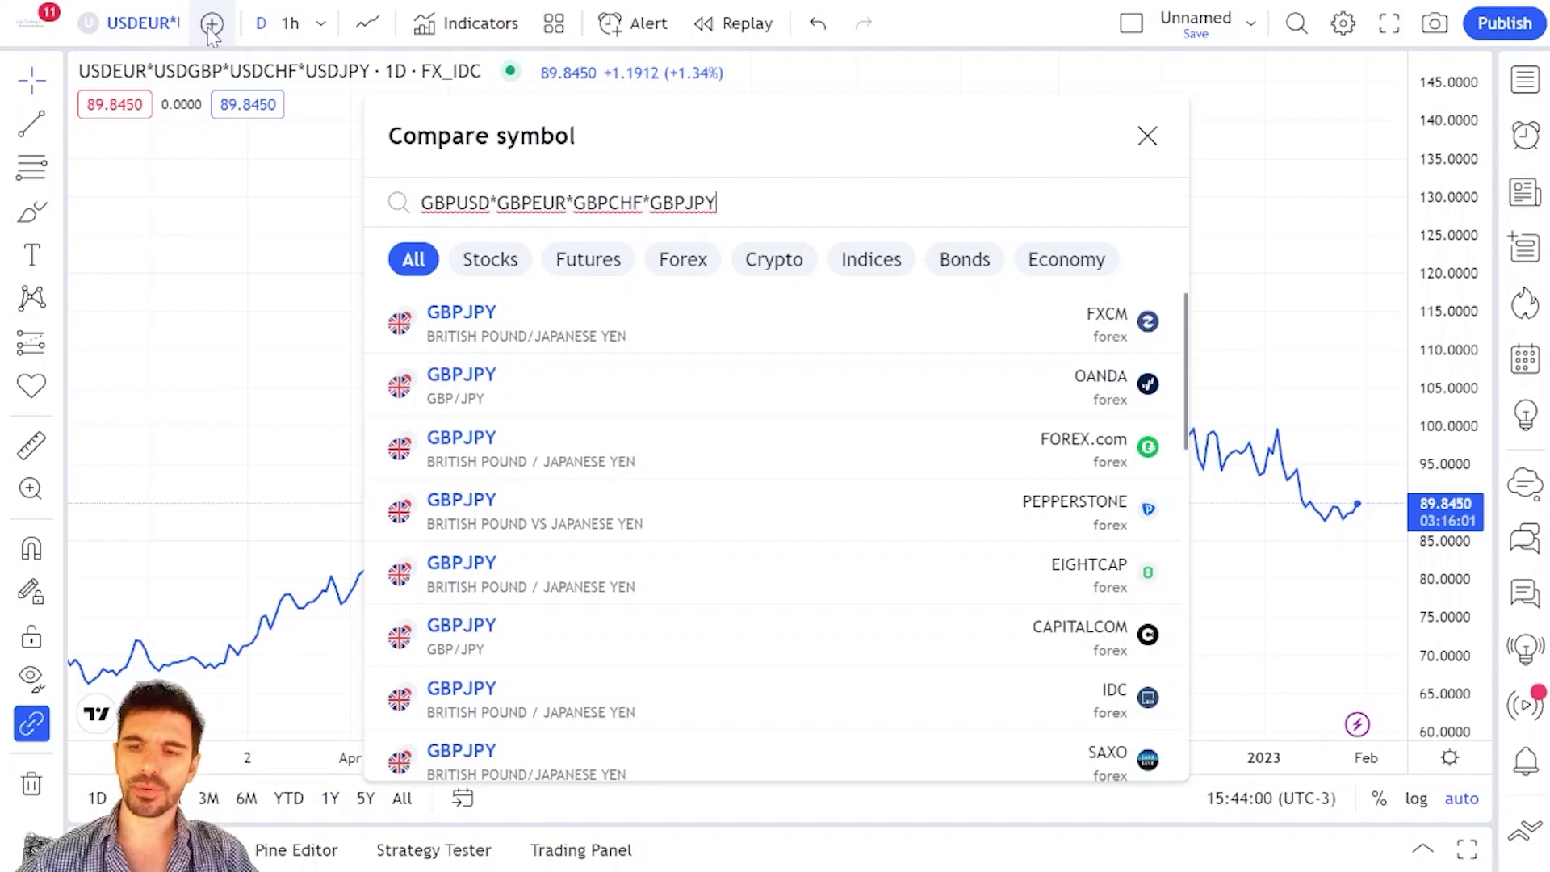
key(Return)
click(1146, 139)
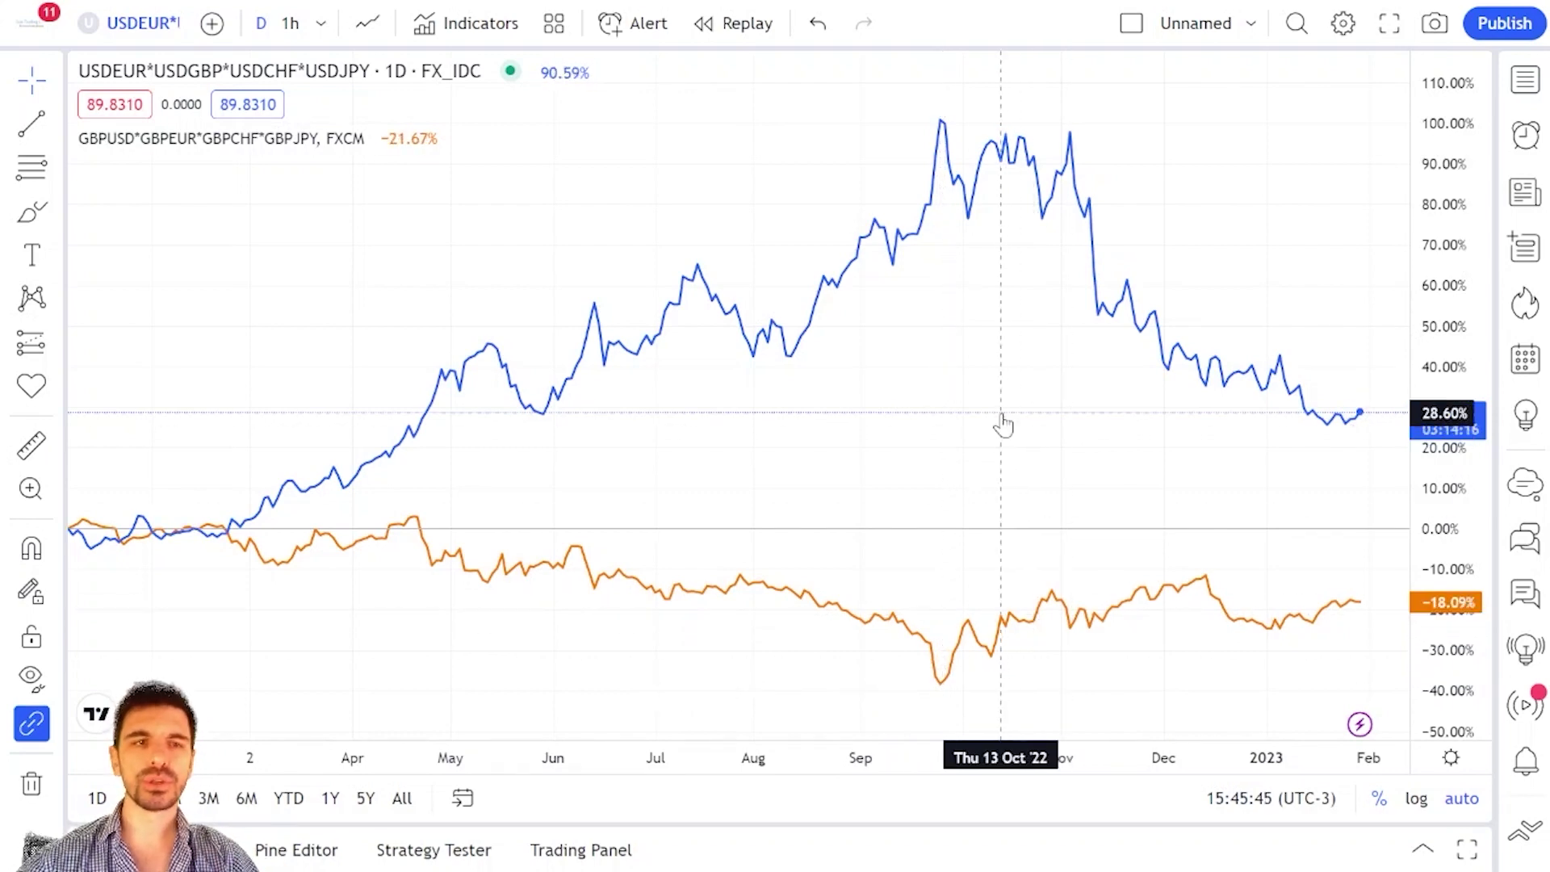
click(212, 24)
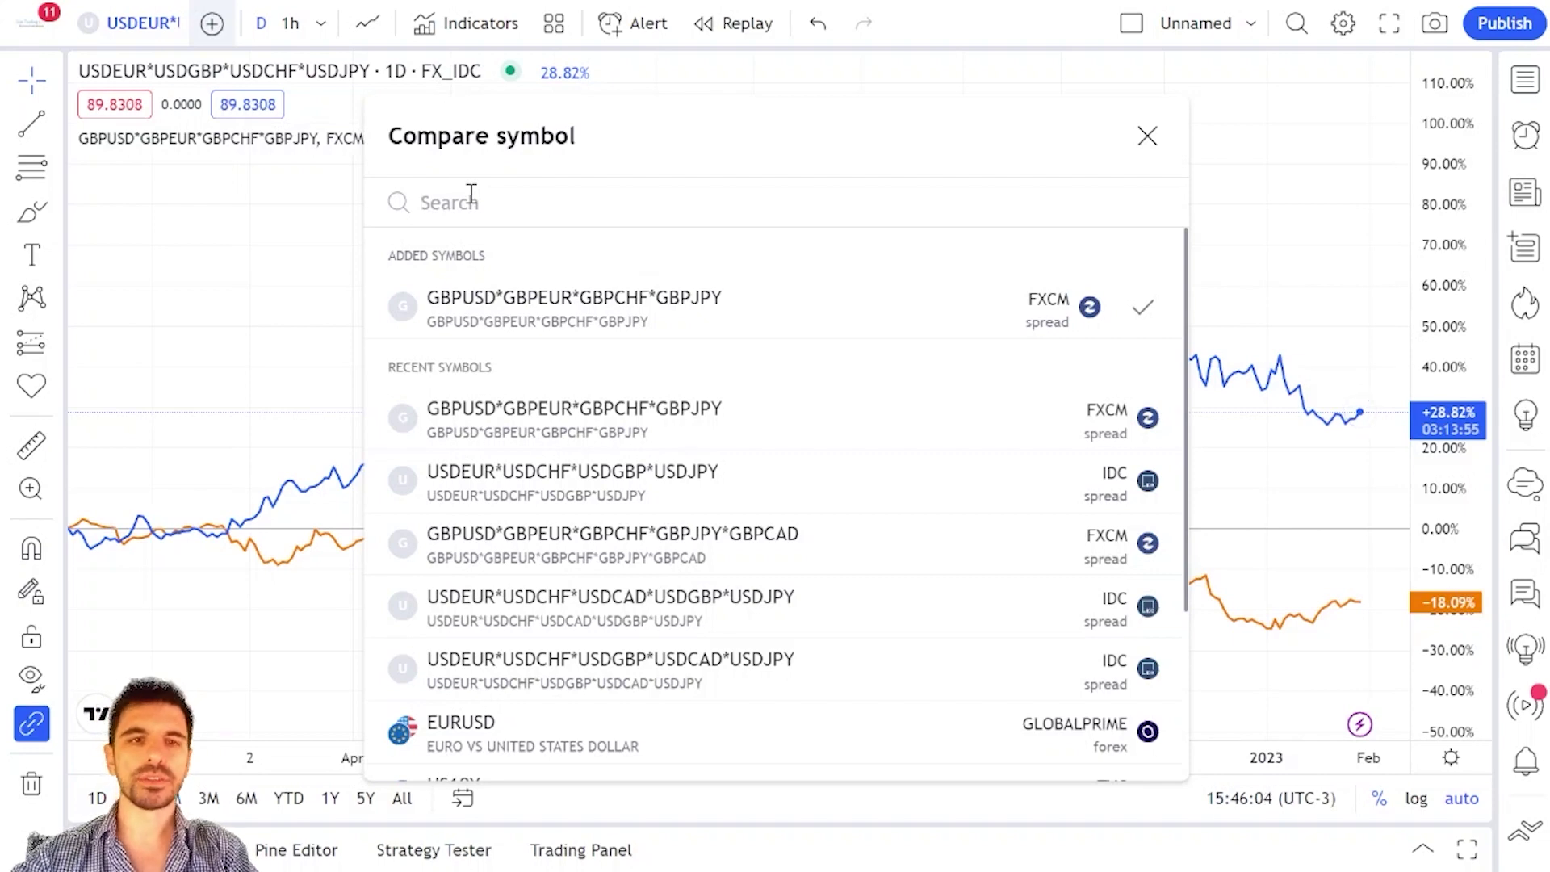
Step: Add EURUSD*EURGBP*EURCHF*EURJPY as a third comparison line
text(EUR)
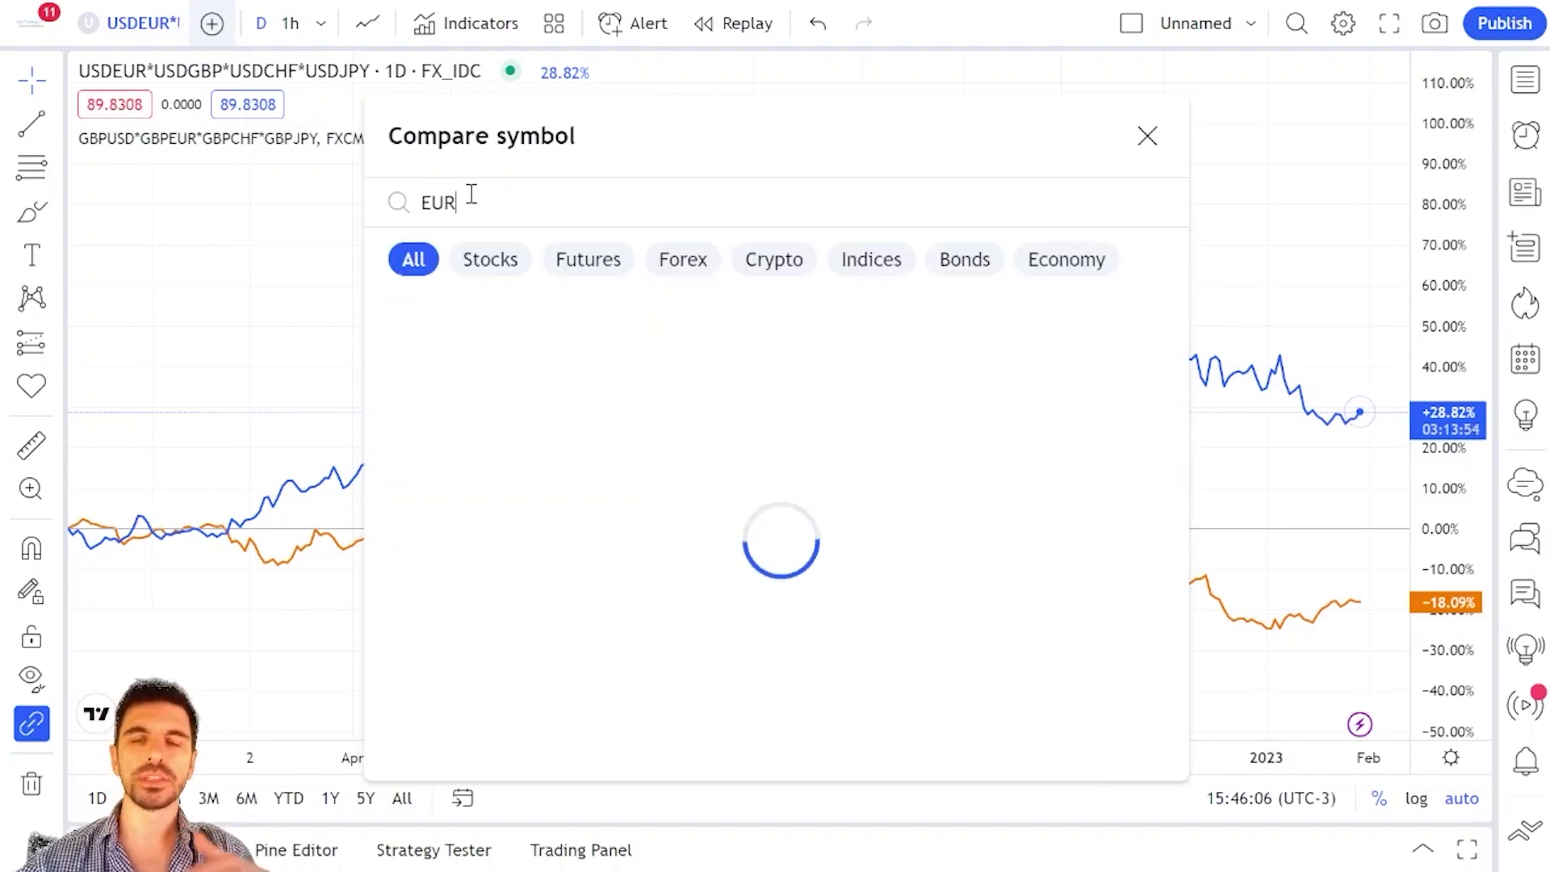
text(USD*)
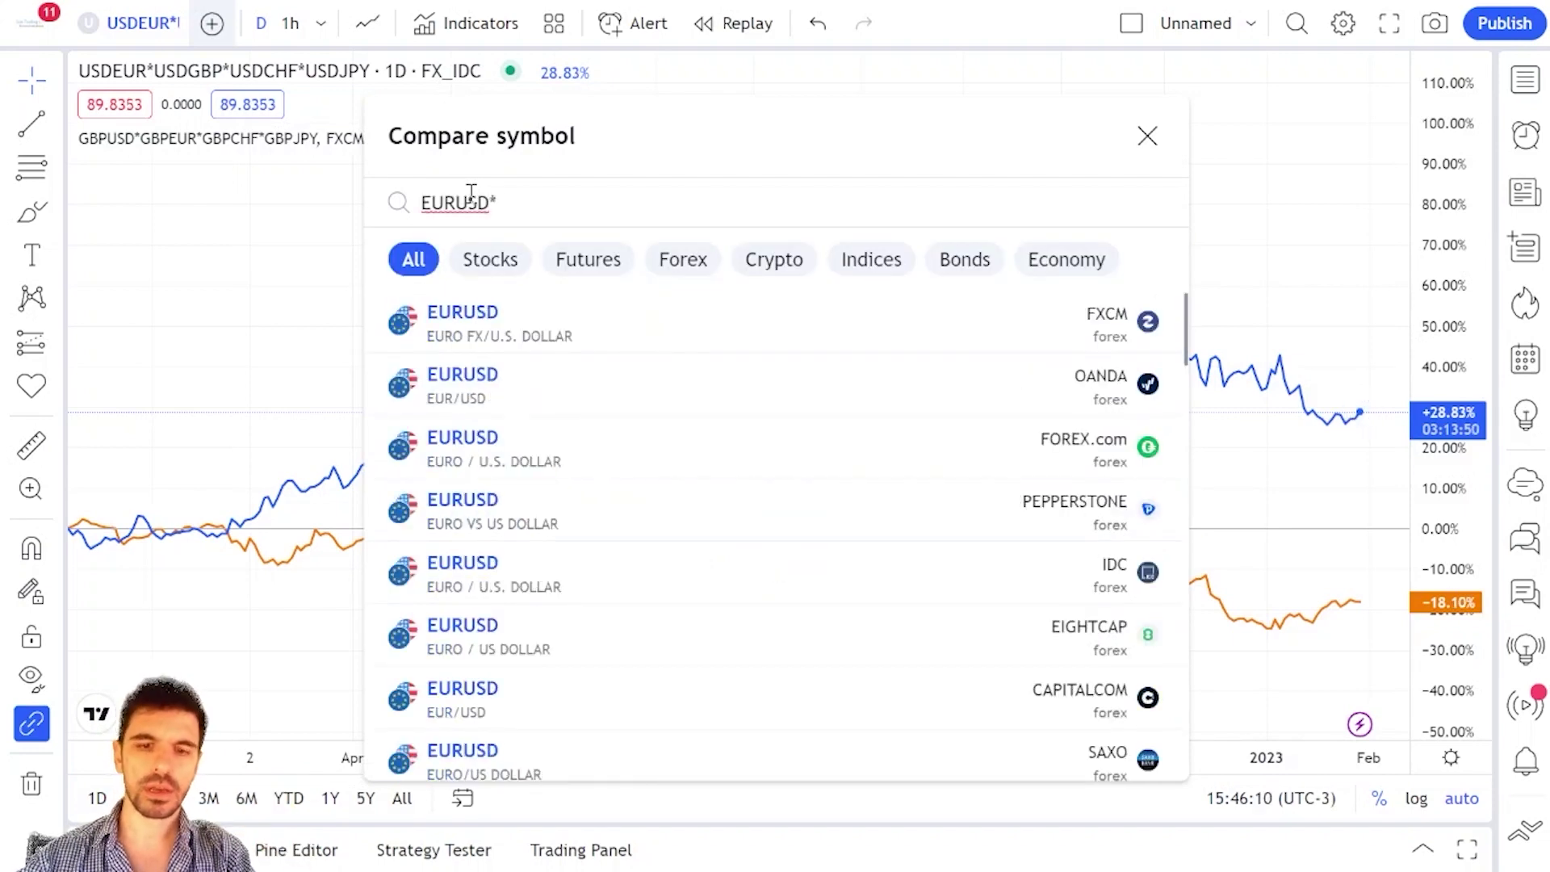
text(EURGBP)
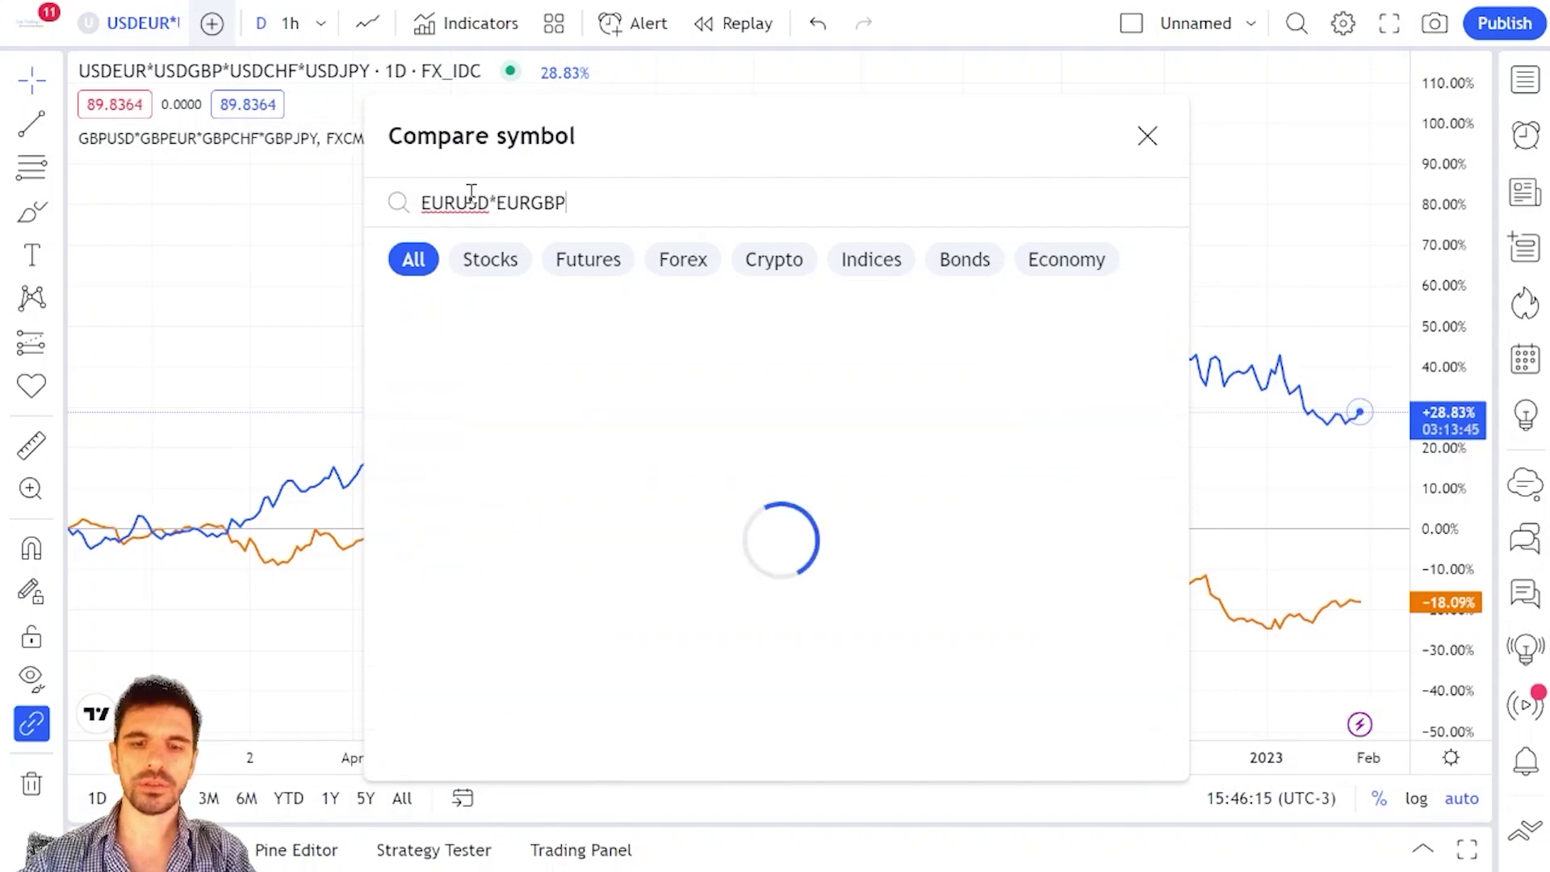
text(*EUR)
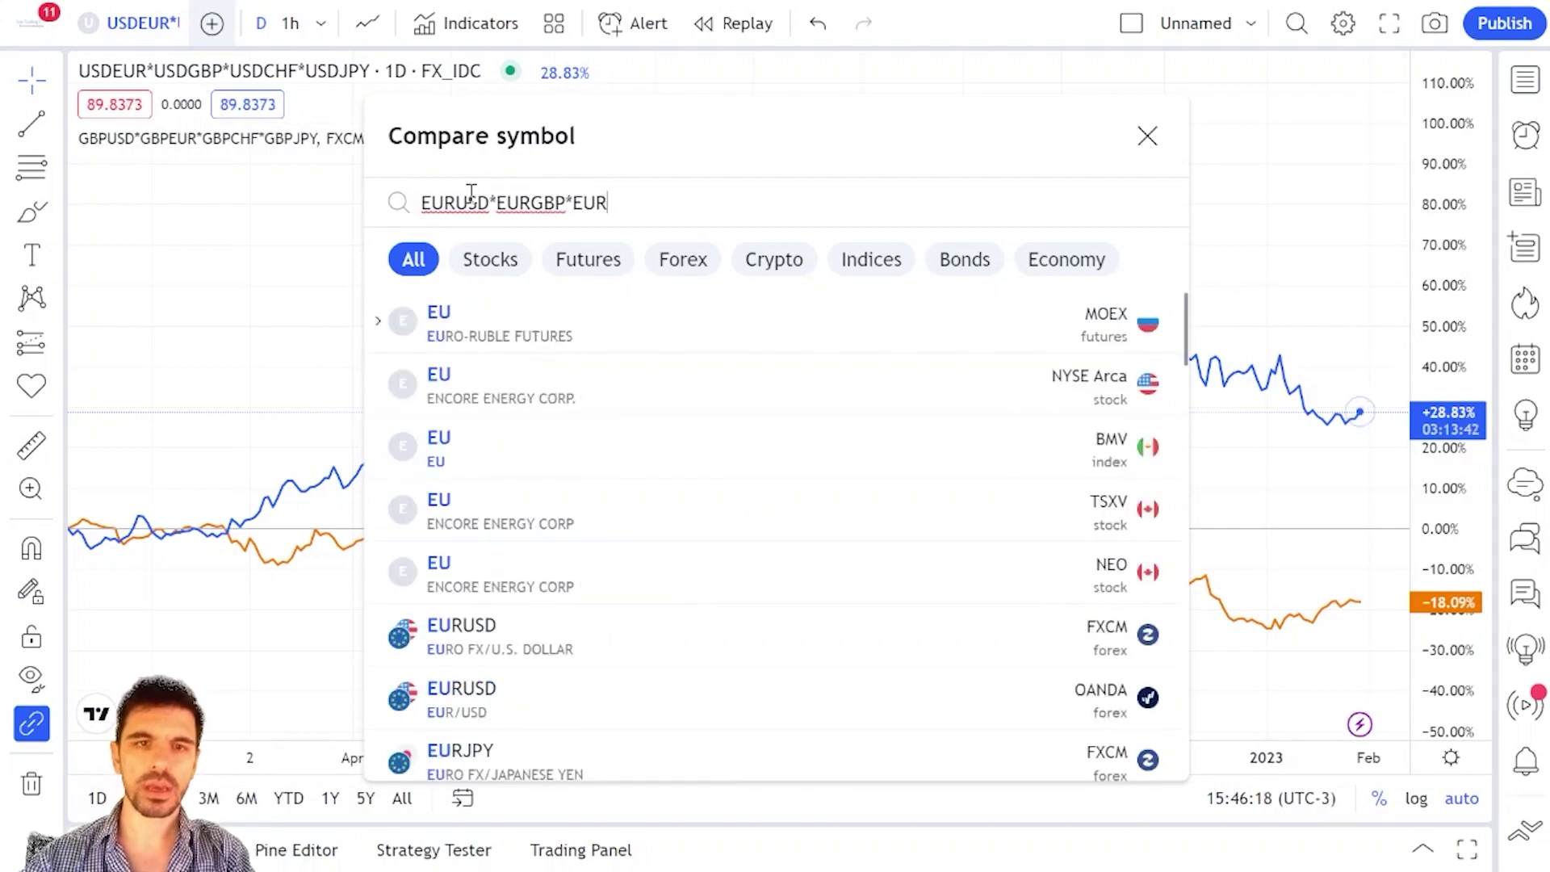
text(CHF*EURJPY)
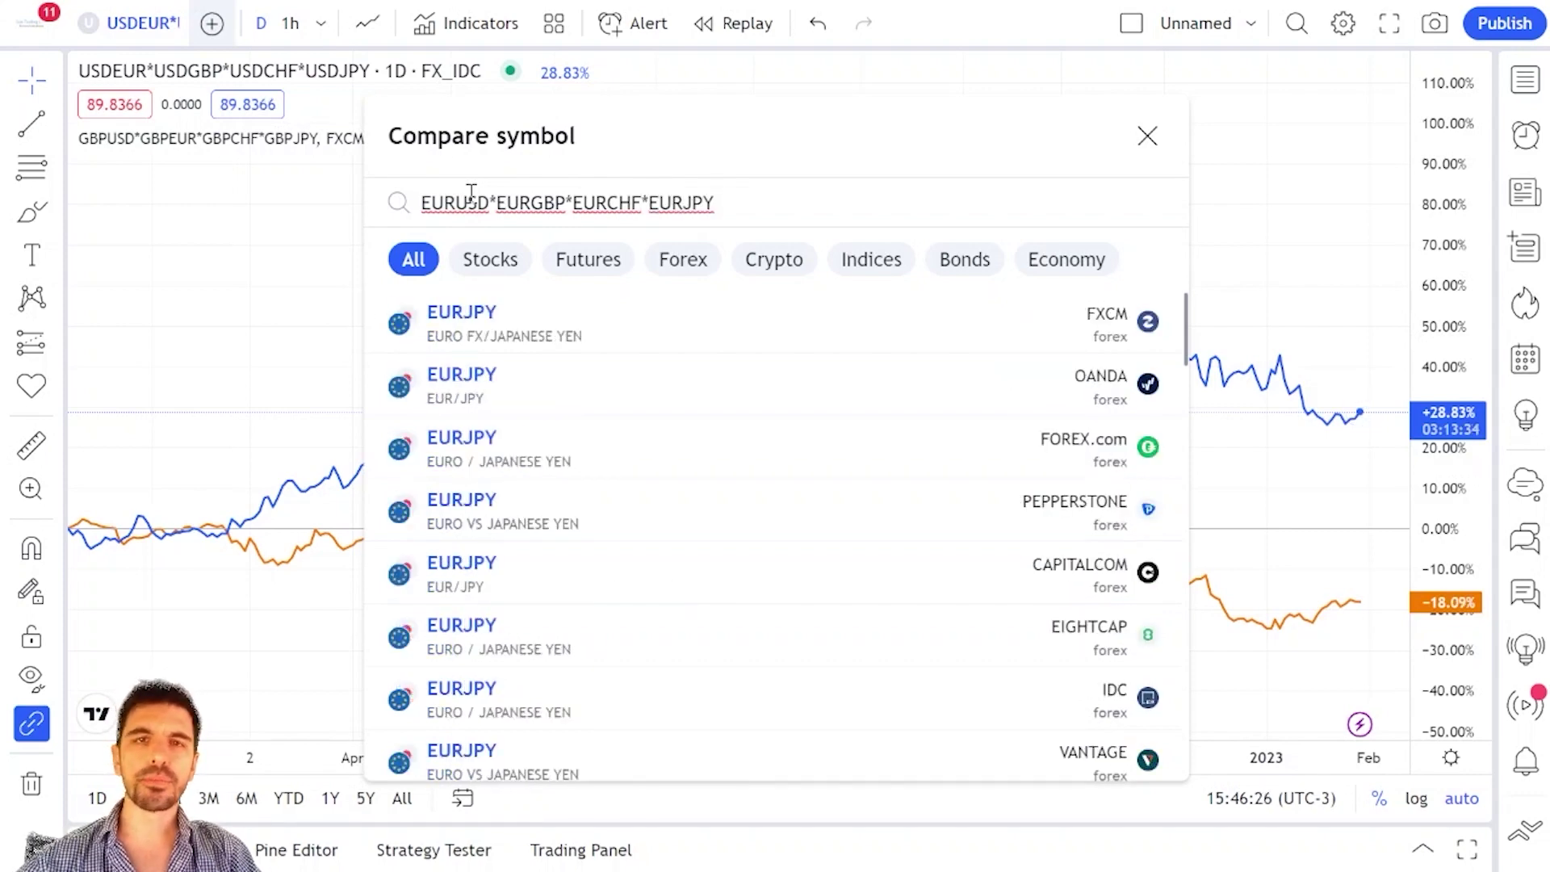
key(Return)
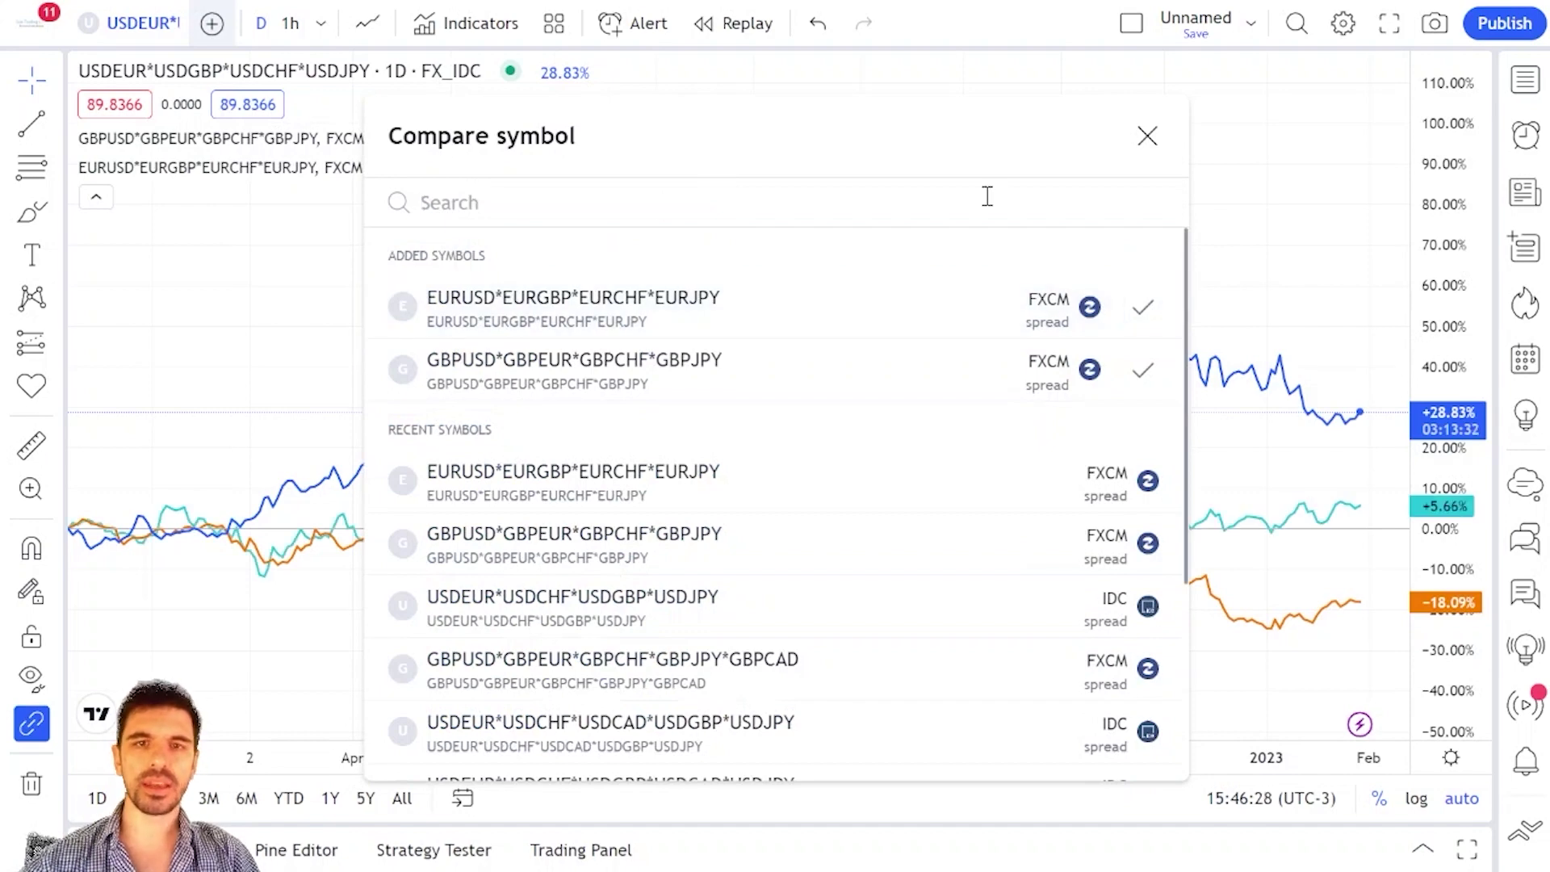
Step: Close the Compare dialog and zoom out to show the three composites over about a year
click(1149, 137)
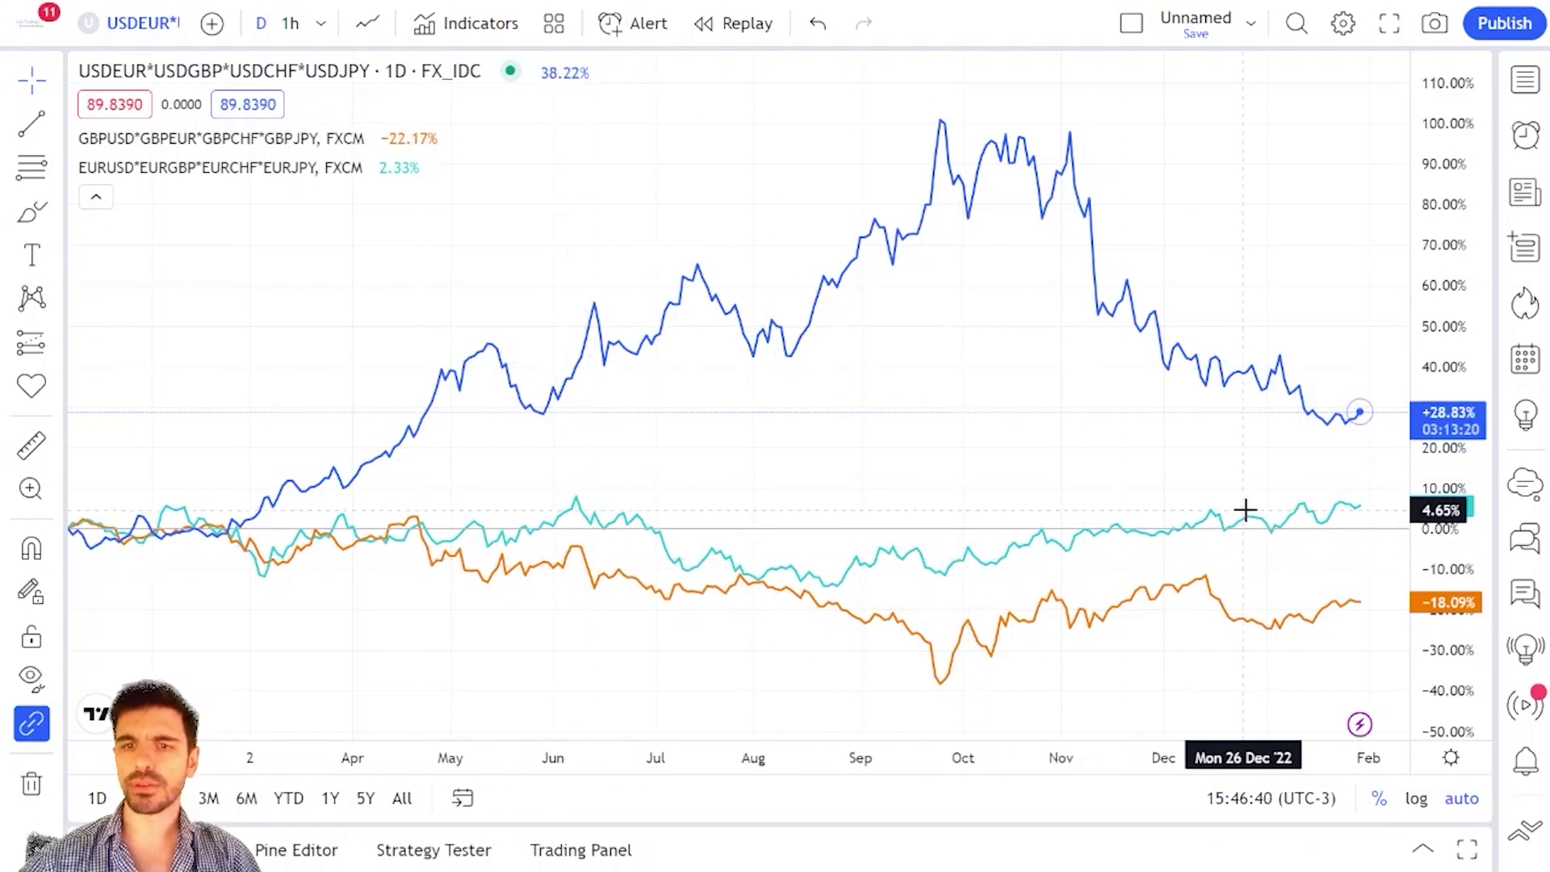
scroll(840, 549, down, 2)
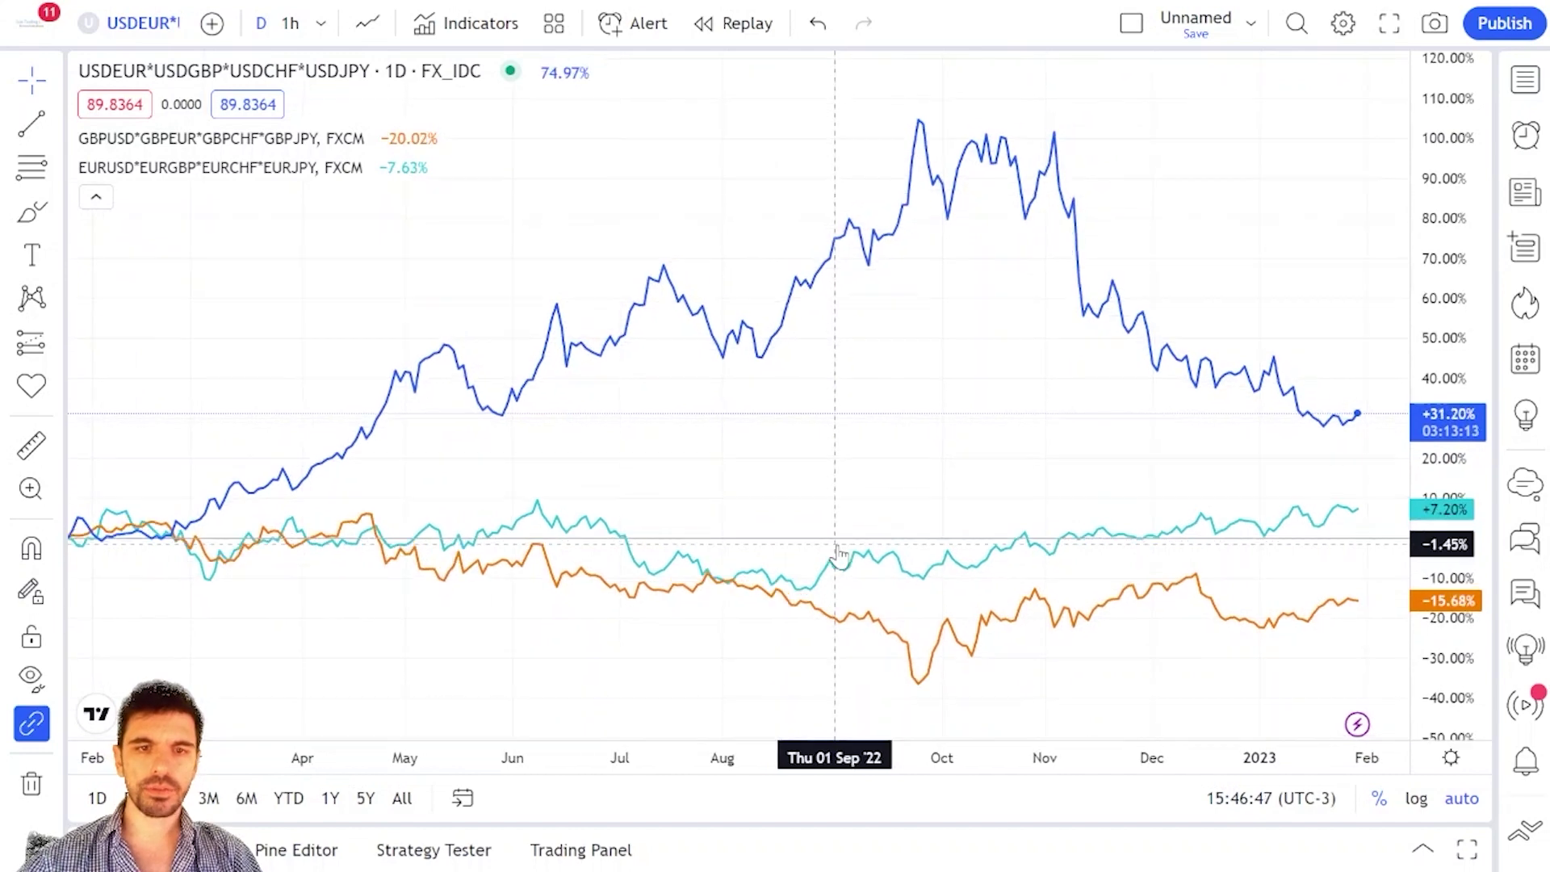